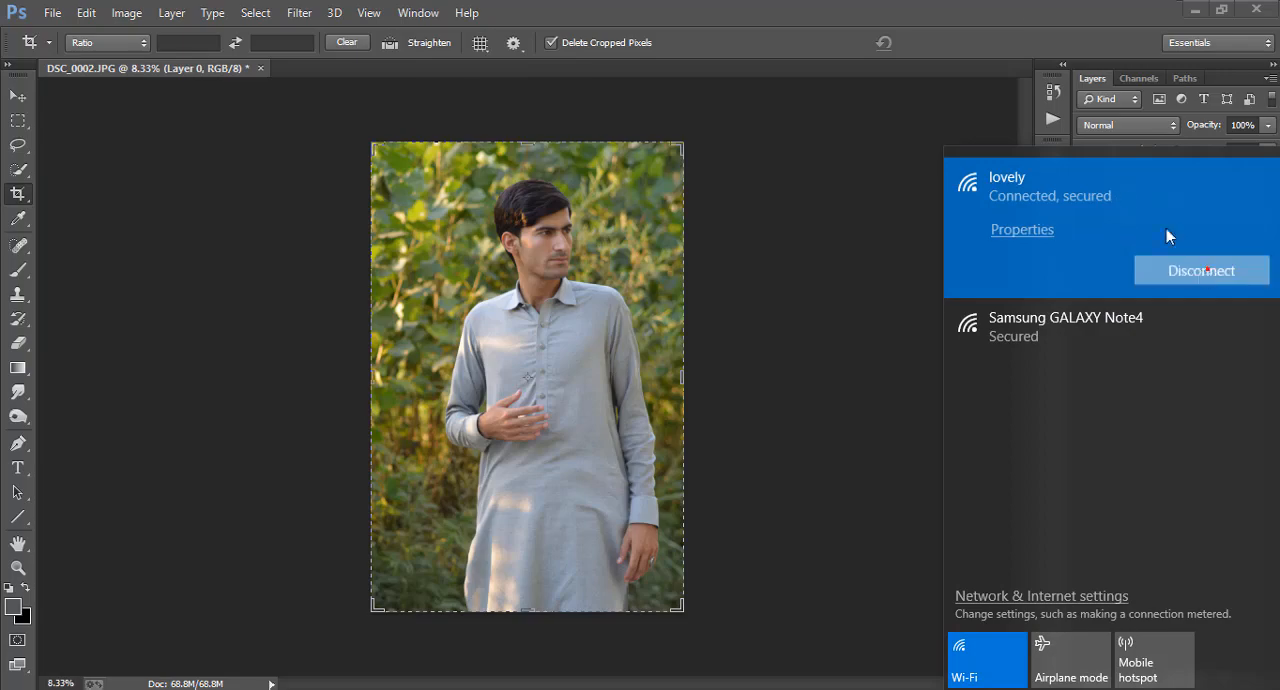
# Dismiss the network flyout and duplicate Layer 0 within the same document
pyautogui.click(1008, 130)
pyautogui.rightClick(1168, 200)
pyautogui.click(843, 184)
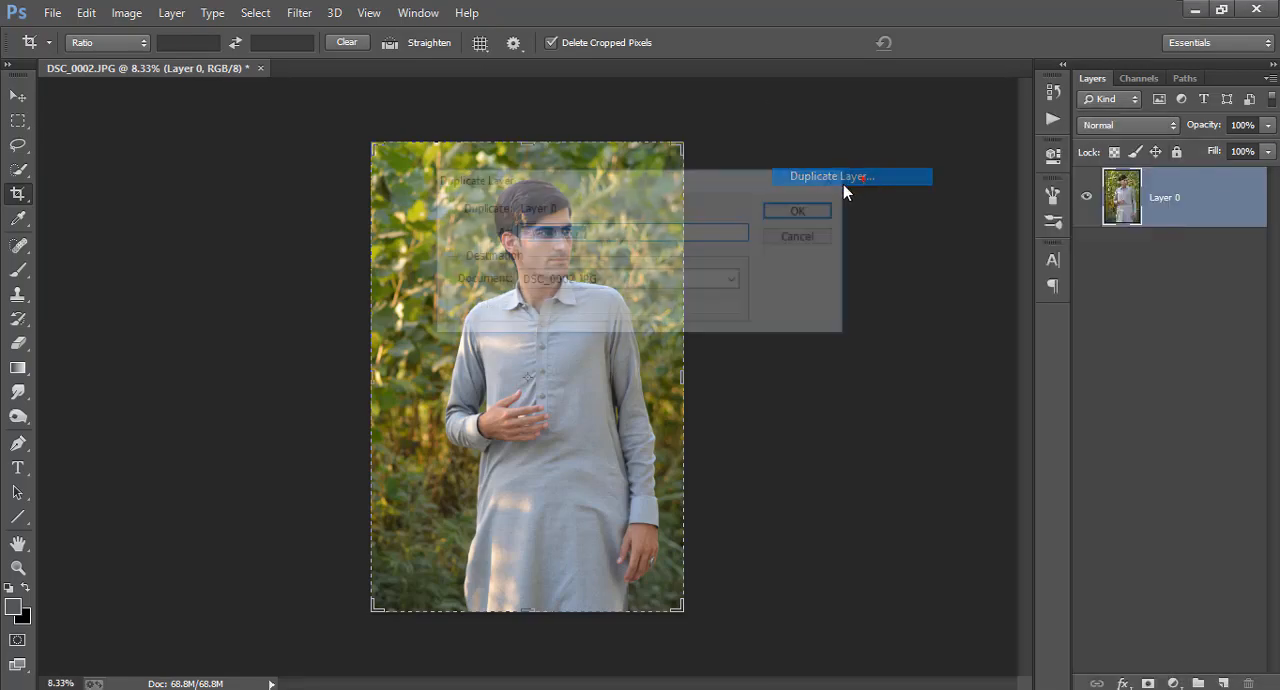
pyautogui.click(808, 210)
# Open the Camera Raw Filter on the duplicated layer and apply the Pakka Editz Yellow preset
pyautogui.click(300, 12)
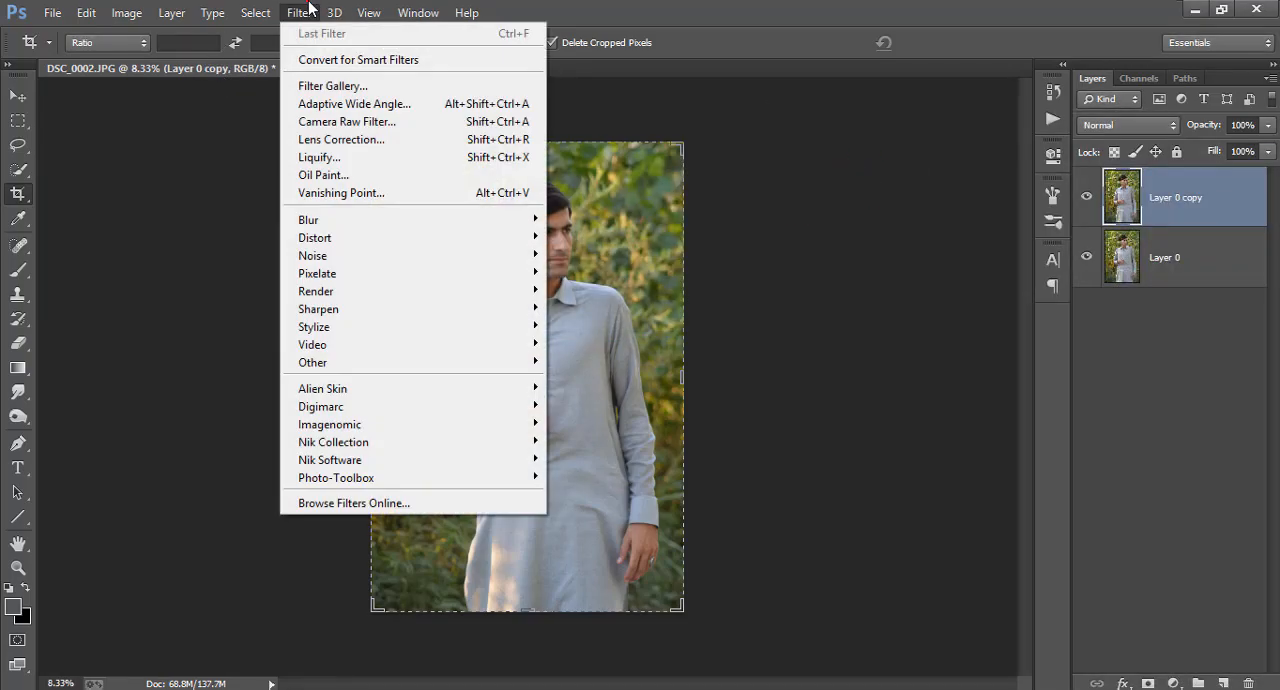
pyautogui.click(349, 121)
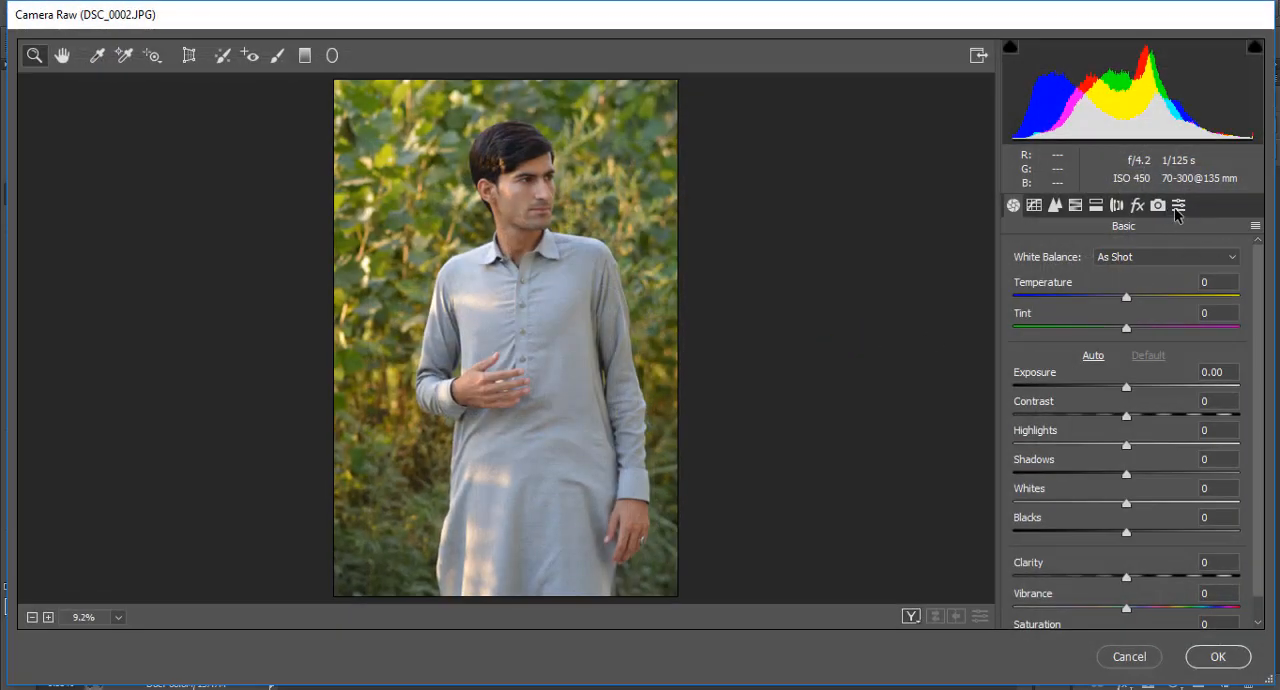
pyautogui.click(1177, 207)
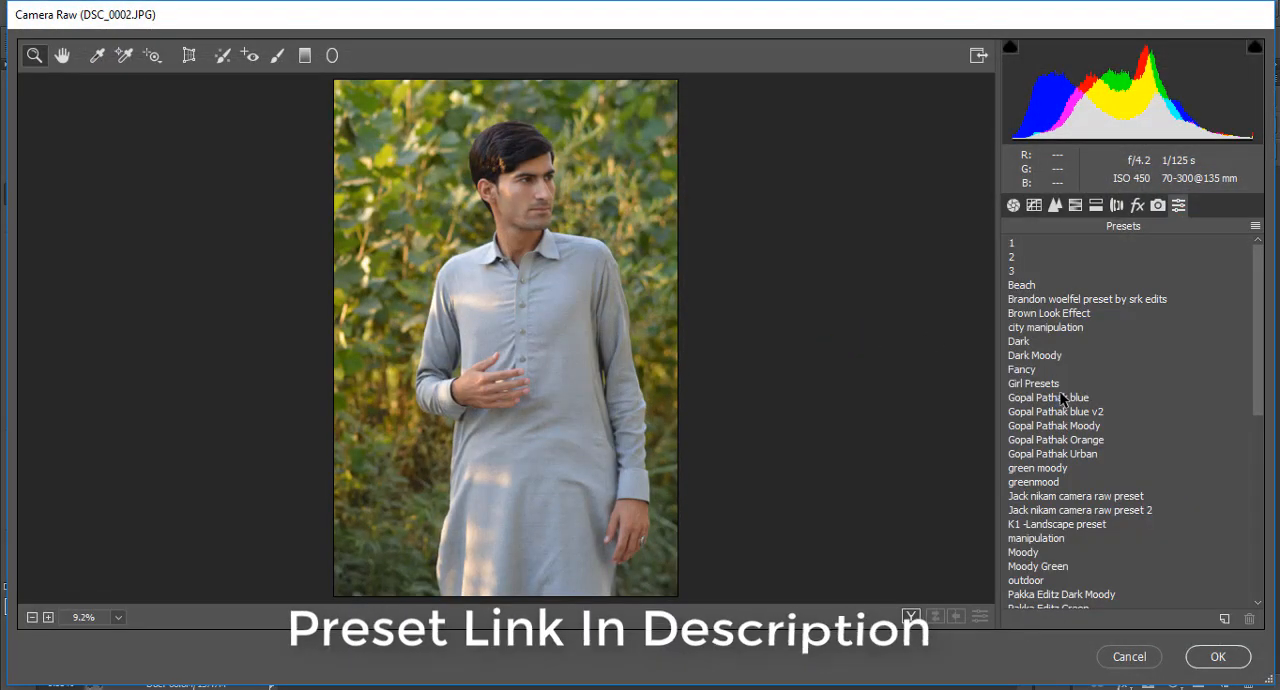
pyautogui.scroll(-5, 1062, 399)
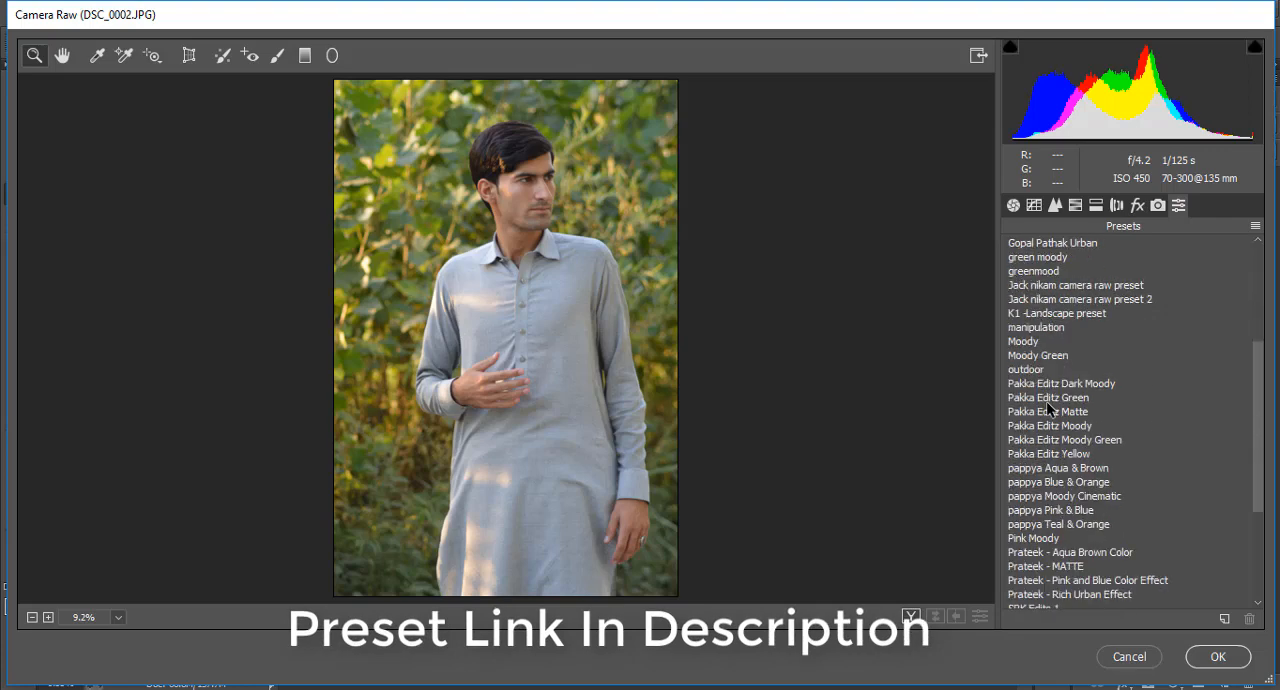
pyautogui.scroll(-1, 1049, 409)
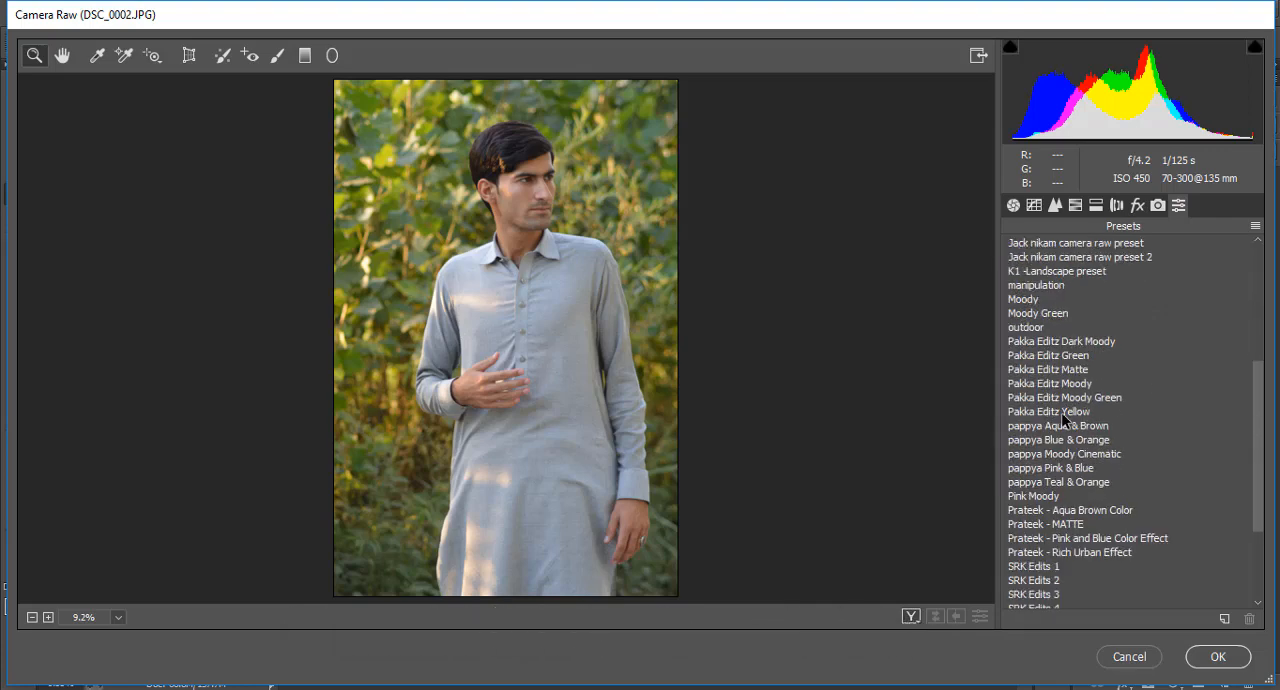
pyautogui.click(1049, 412)
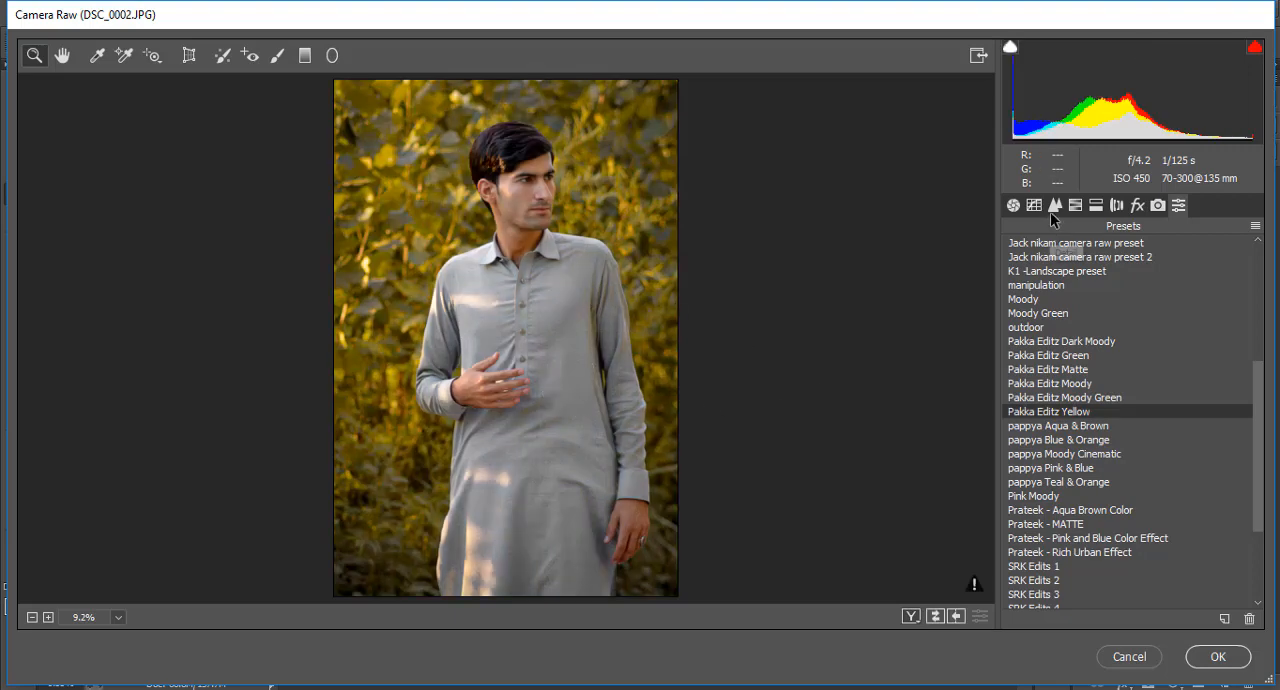
# Set the basic tone adjustments to Blacks -40 and Shadows +69
pyautogui.click(1013, 205)
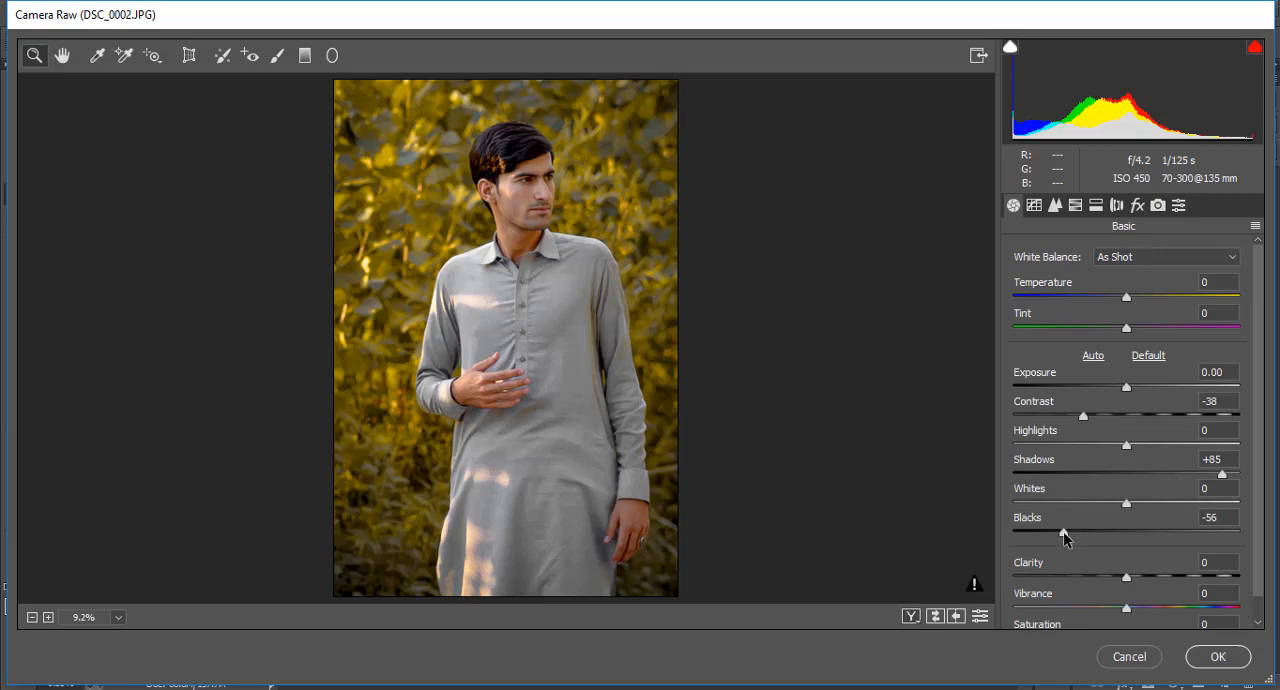
pyautogui.moveTo(1063, 533); pyautogui.dragTo(1081, 533)
pyautogui.moveTo(1213, 476); pyautogui.dragTo(1204, 477)
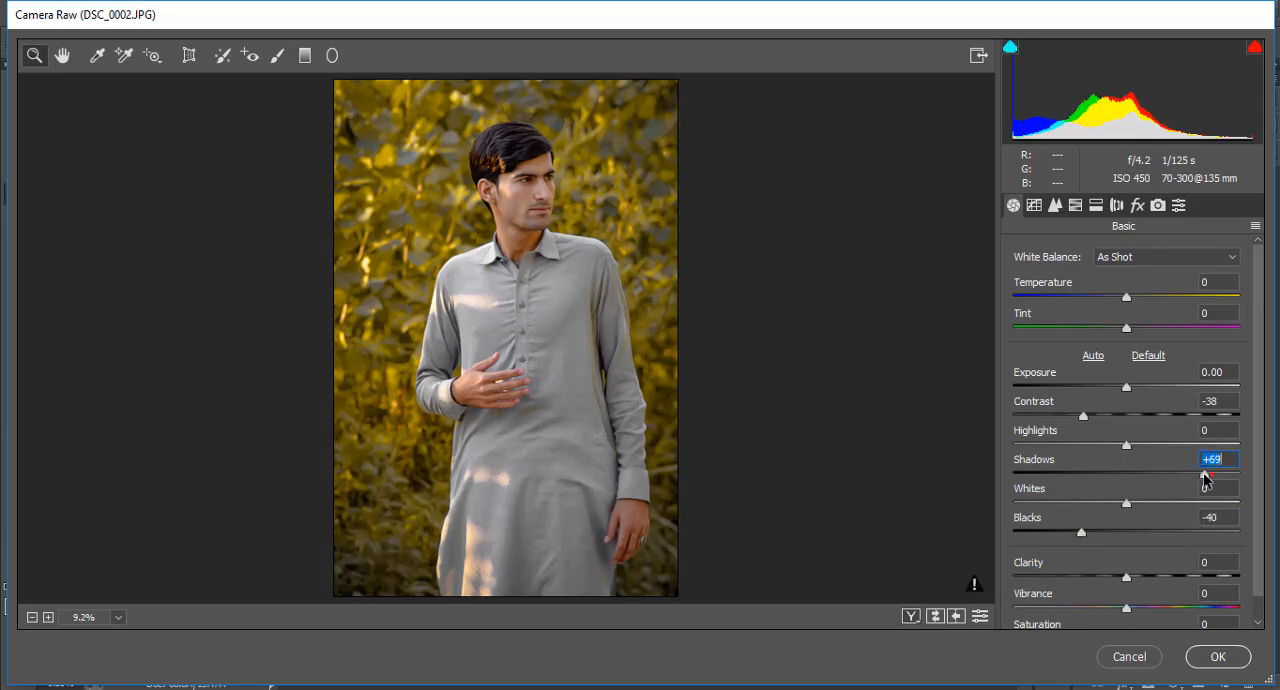
# In the HSL adjustments, set Greens saturation to -100 and luminance to +43 for Oranges and +32 for Reds
pyautogui.click(1075, 205)
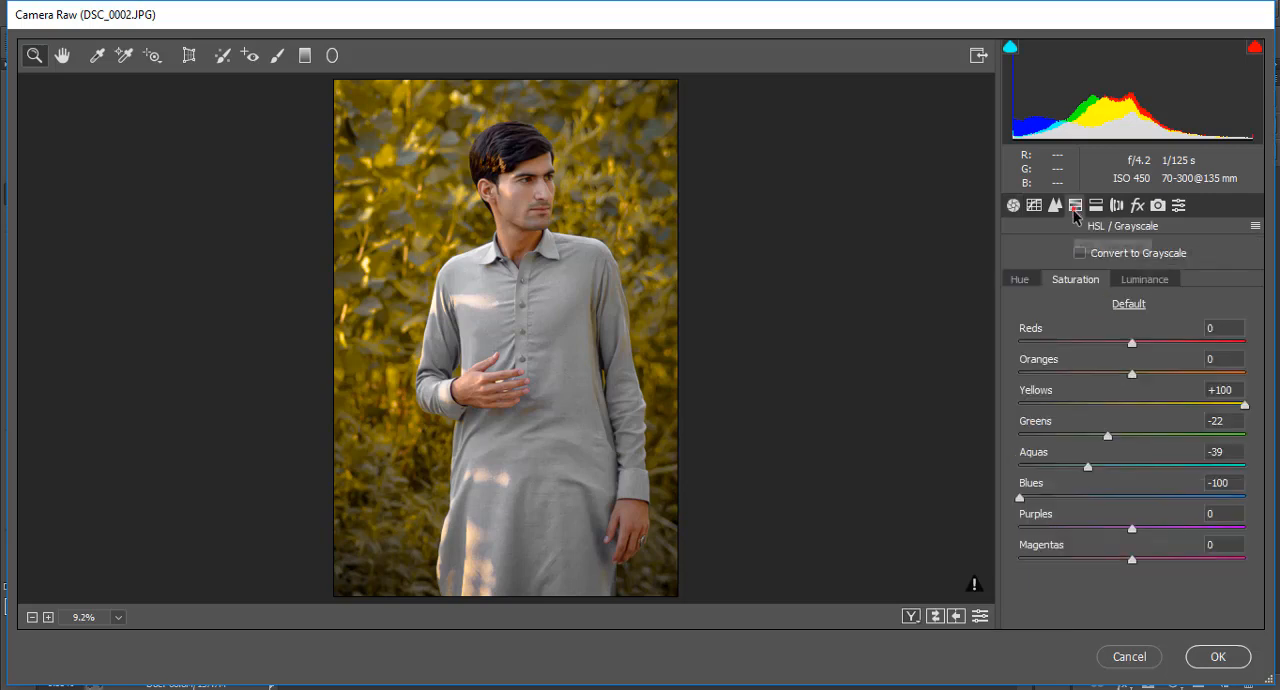
pyautogui.moveTo(1107, 441); pyautogui.dragTo(957, 441)
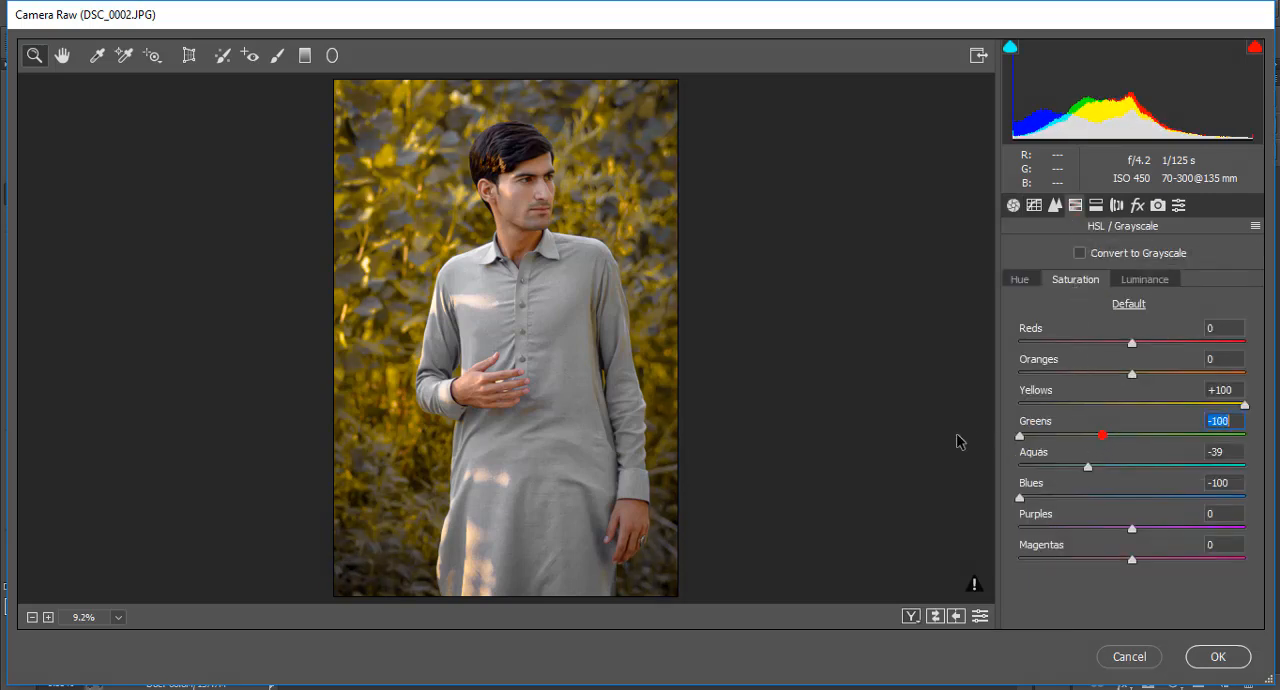
pyautogui.click(1020, 281)
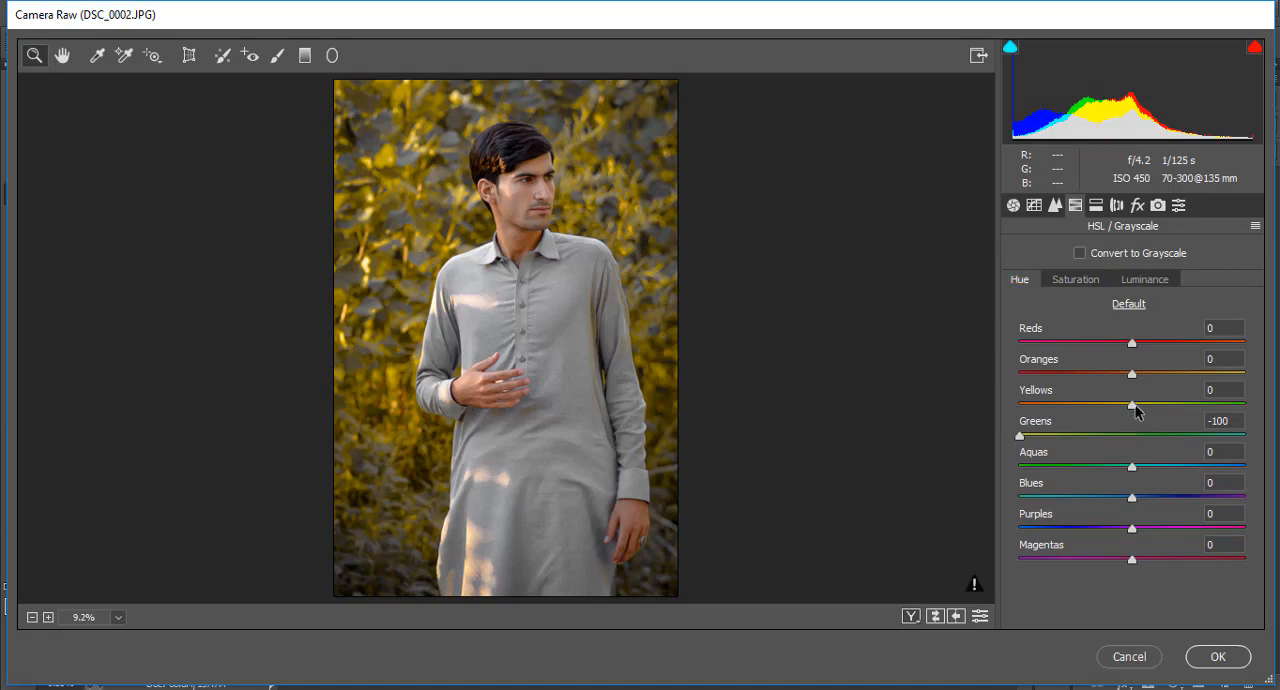
pyautogui.click(1075, 280)
pyautogui.moveTo(1240, 405)
pyautogui.mouseDown()
pyautogui.moveTo(1120, 410)
pyautogui.moveTo(1246, 408)
pyautogui.mouseUp()
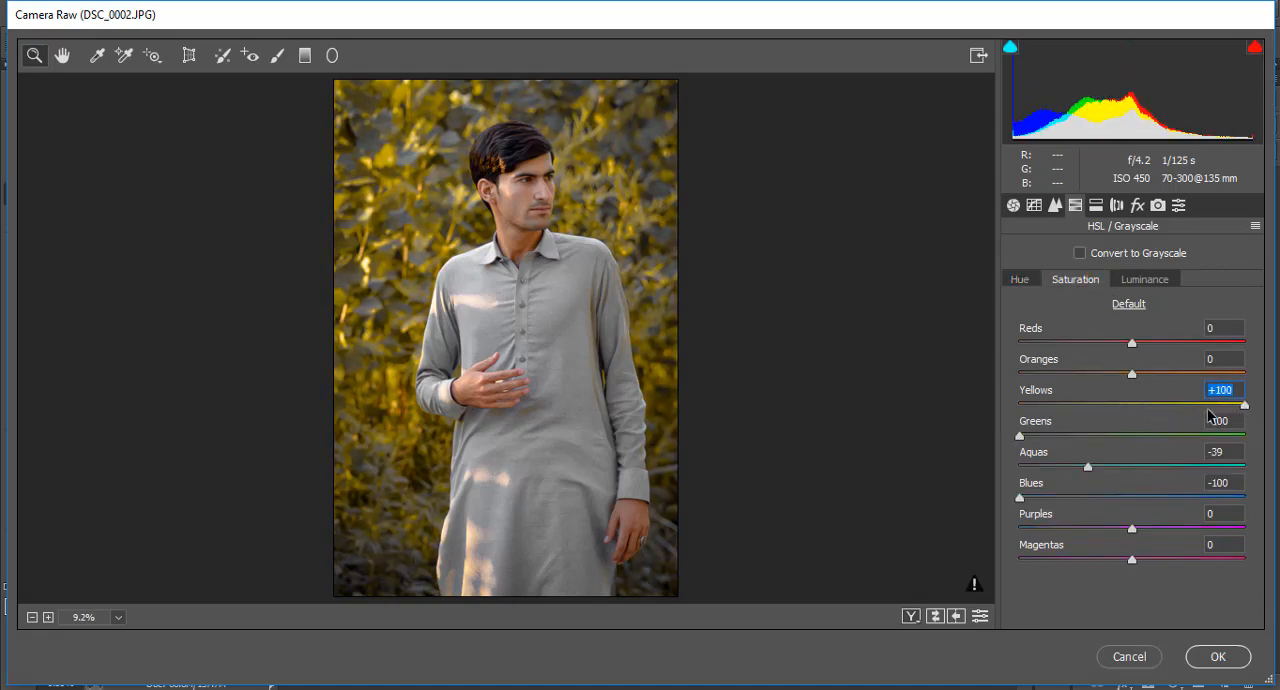
pyautogui.click(1152, 280)
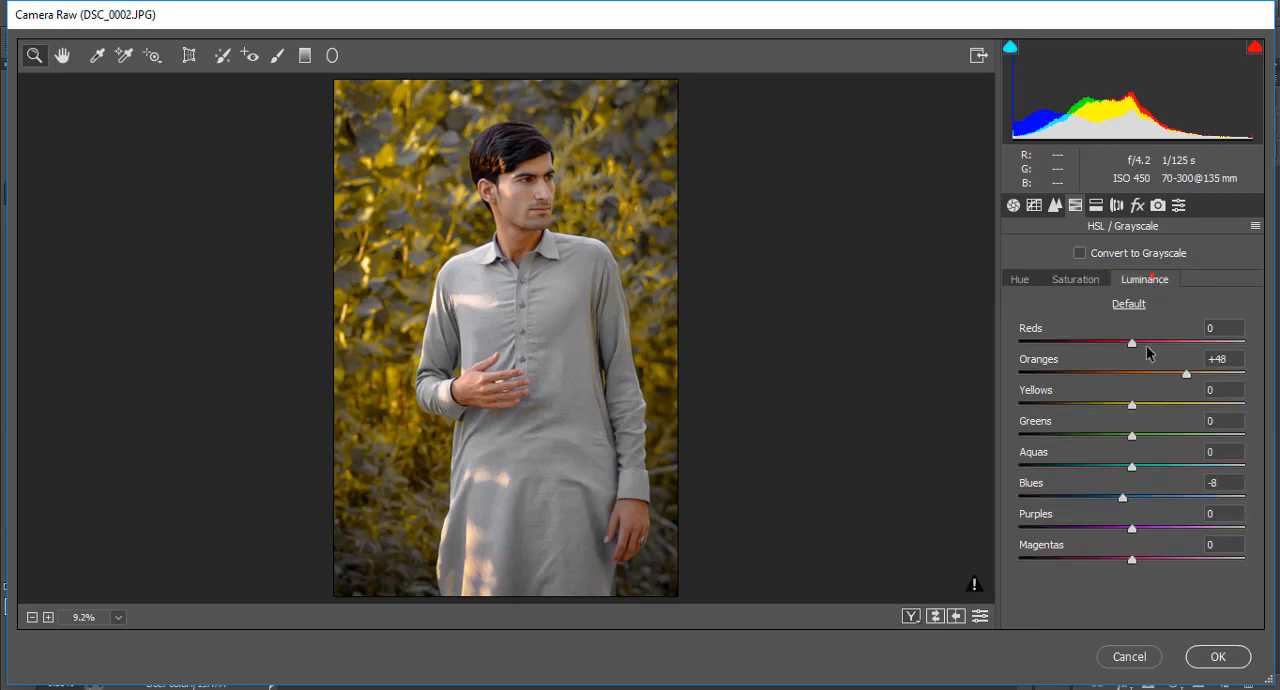
pyautogui.moveTo(1163, 375)
pyautogui.mouseDown()
pyautogui.moveTo(1149, 372)
pyautogui.moveTo(1203, 375)
pyautogui.moveTo(1181, 378)
pyautogui.moveTo(1169, 352)
pyautogui.mouseUp()
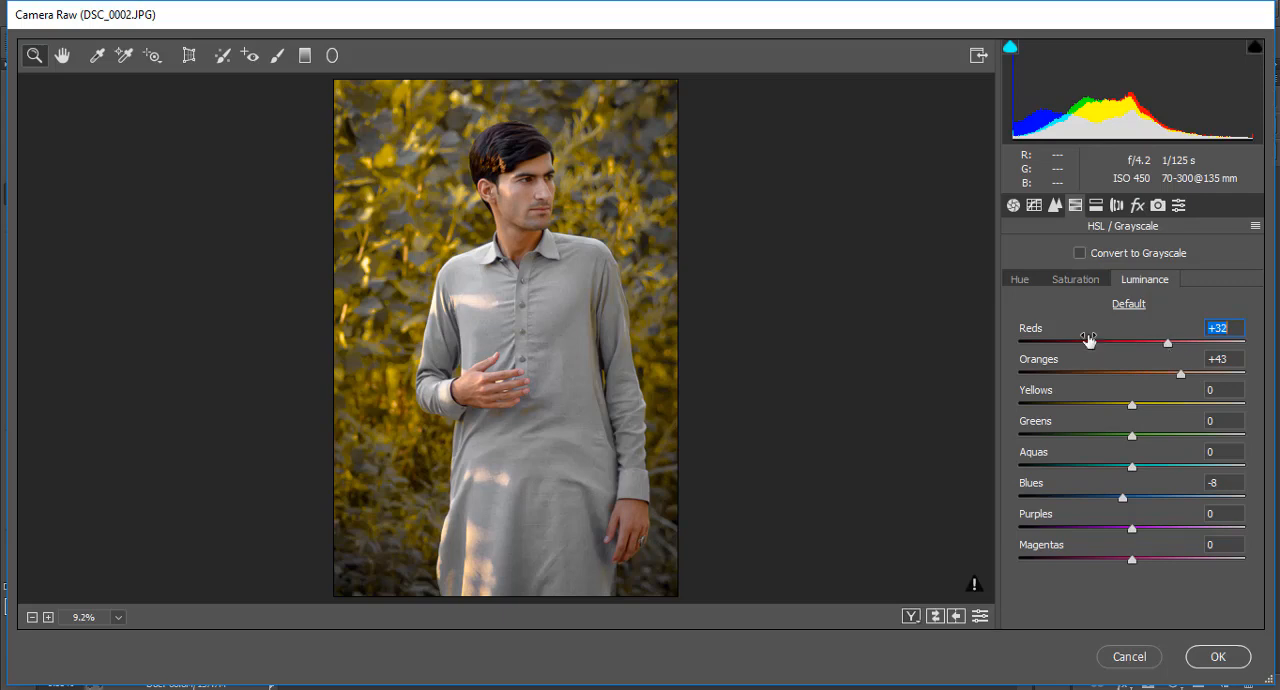
# Adjust the basic tones to Contrast -28, Highlights -5, Shadows +73 and Whites -26, with Vibrance at +21
pyautogui.click(1013, 205)
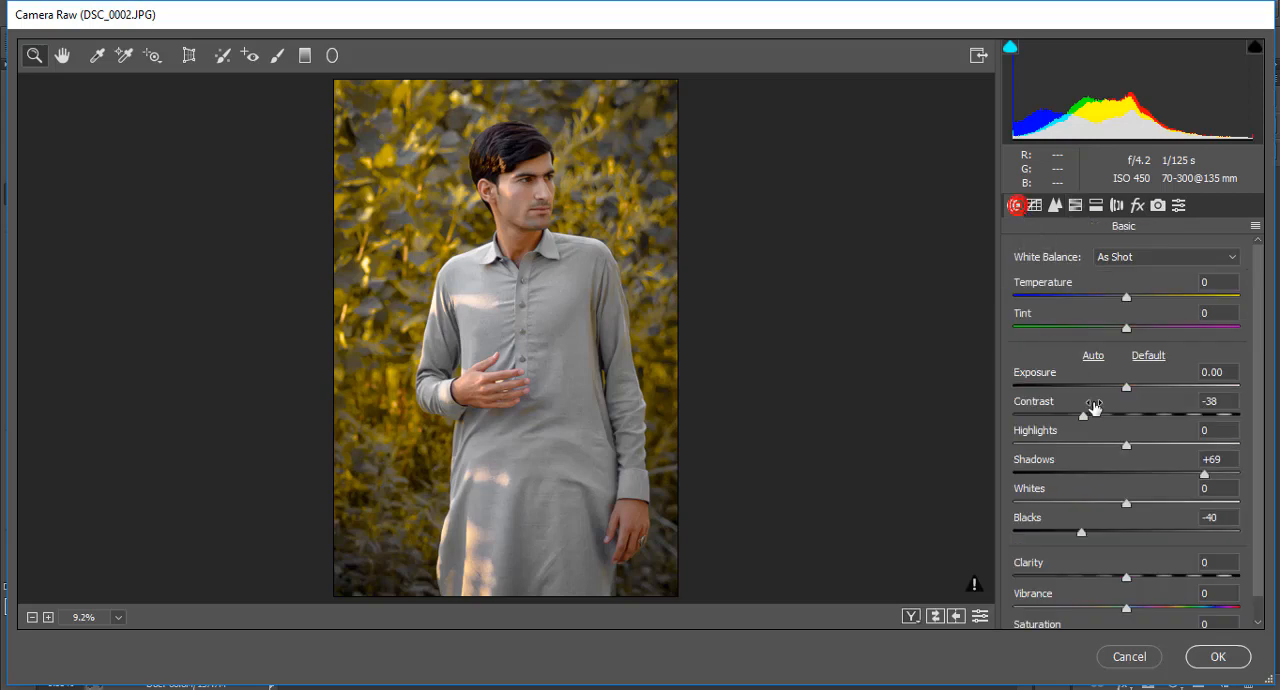
pyautogui.moveTo(1126, 415); pyautogui.dragTo(1094, 420)
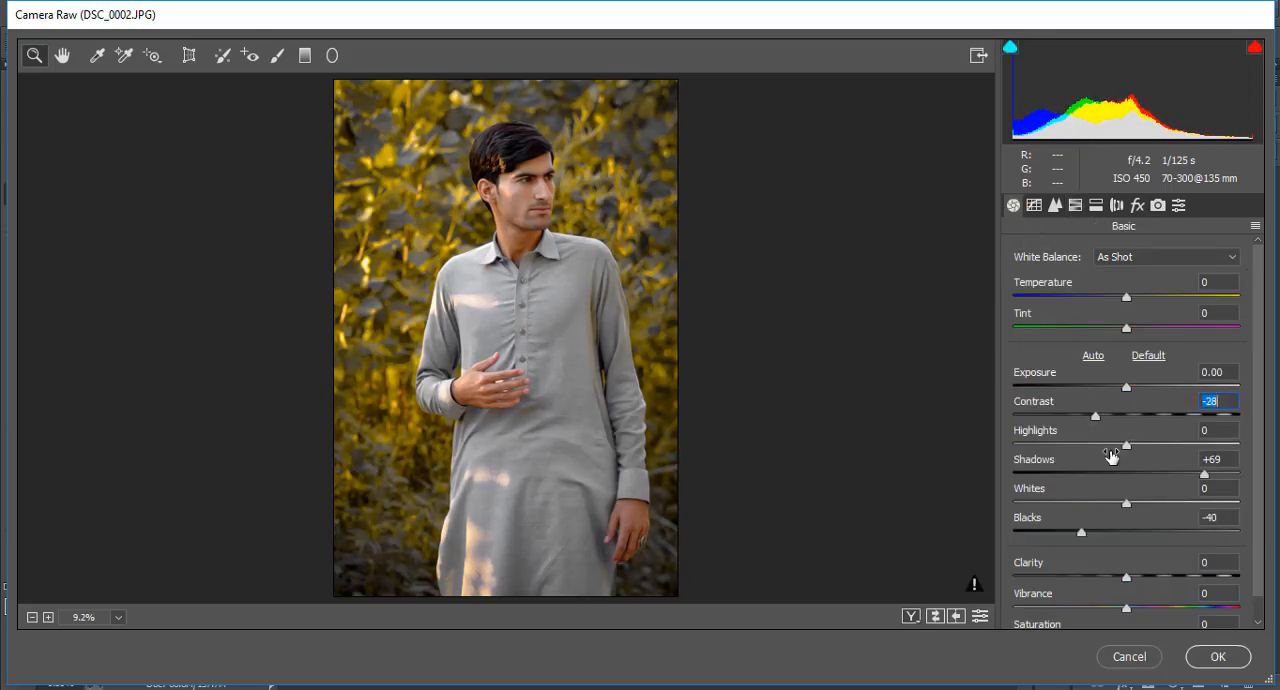
pyautogui.moveTo(1205, 480); pyautogui.dragTo(1211, 478)
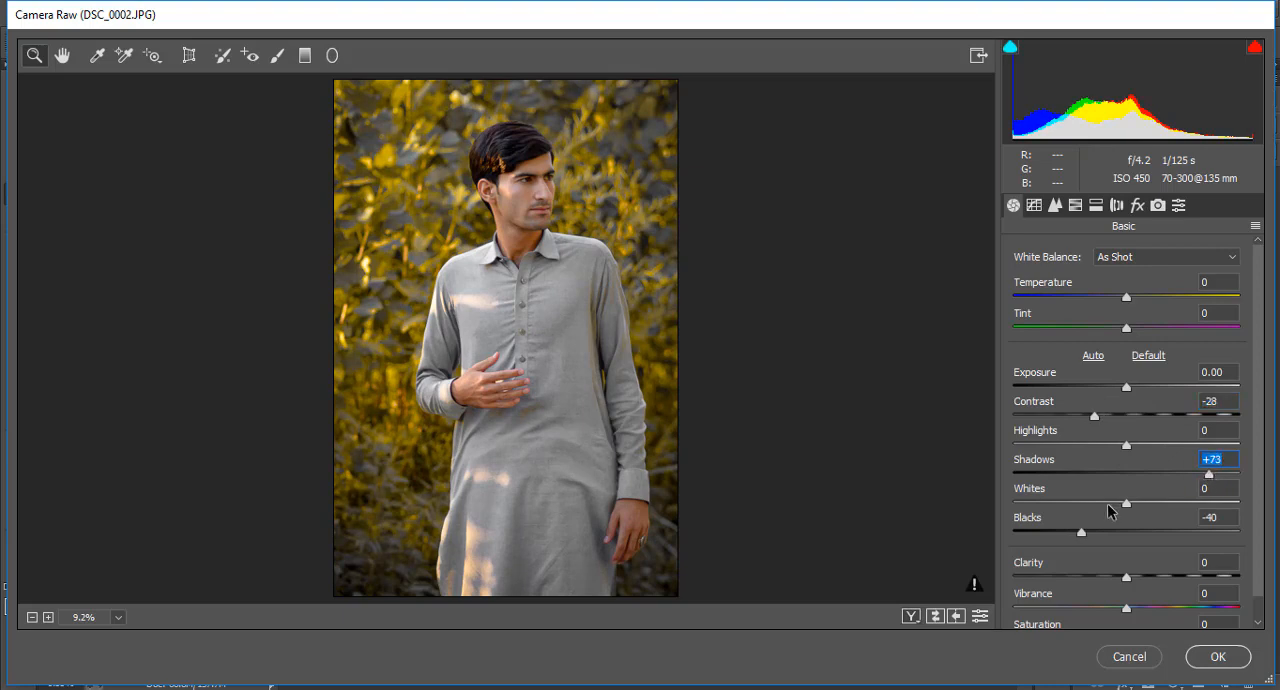
pyautogui.moveTo(1109, 504); pyautogui.dragTo(1104, 504)
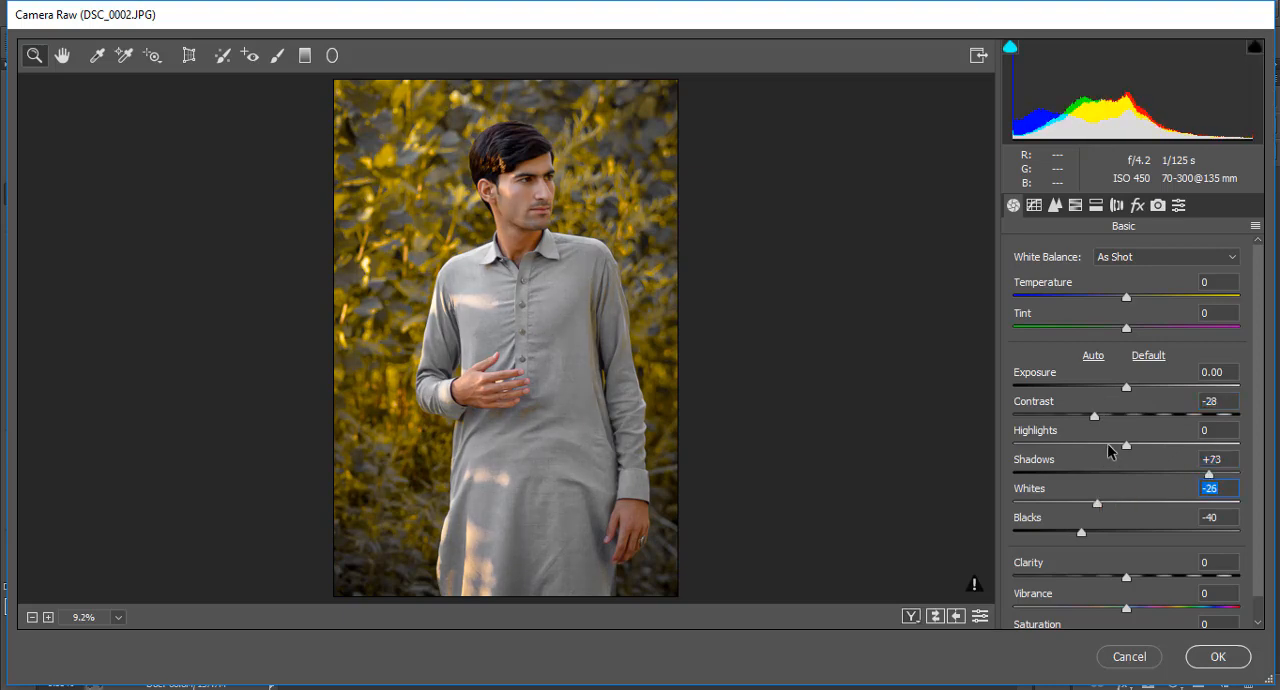
pyautogui.moveTo(1110, 448)
pyautogui.mouseDown()
pyautogui.moveTo(1154, 447)
pyautogui.moveTo(1106, 447)
pyautogui.moveTo(1131, 444)
pyautogui.moveTo(1122, 450)
pyautogui.mouseUp()
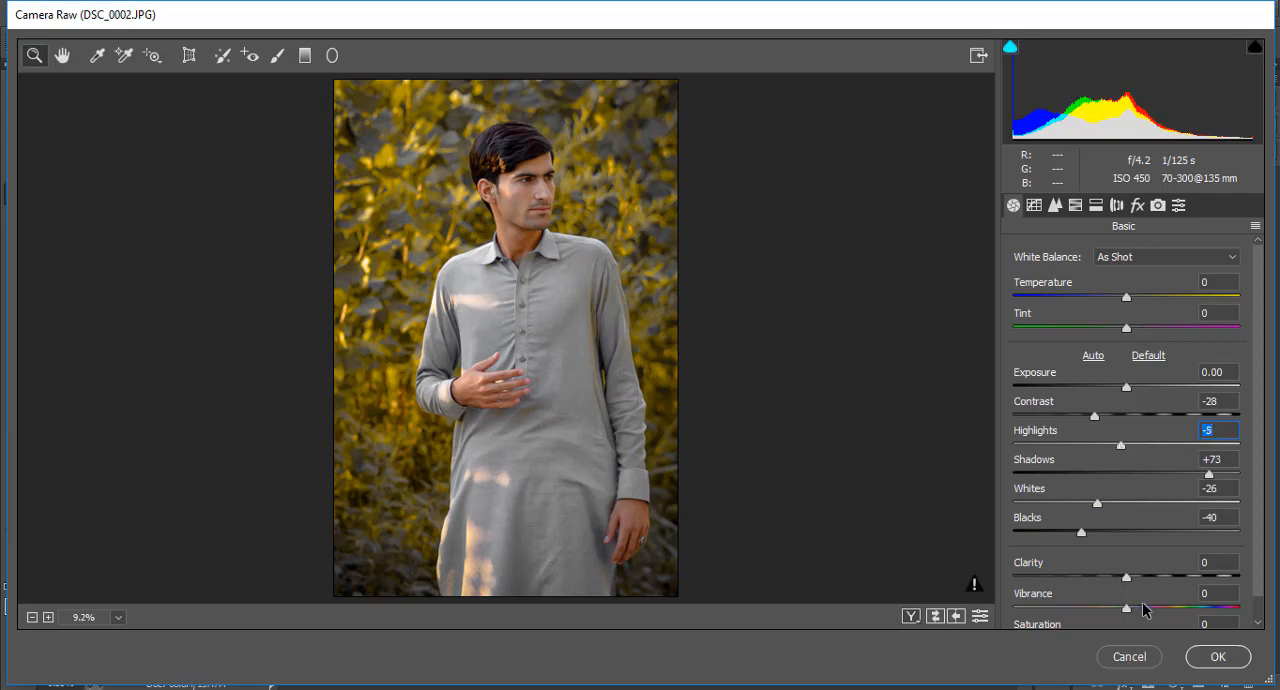
pyautogui.moveTo(1144, 610); pyautogui.dragTo(1173, 612)
# Set the saturation of both Oranges and Reds to -11 and commit the Camera Raw changes
pyautogui.click(1077, 206)
pyautogui.click(1078, 279)
pyautogui.moveTo(1120, 388); pyautogui.dragTo(1118, 344)
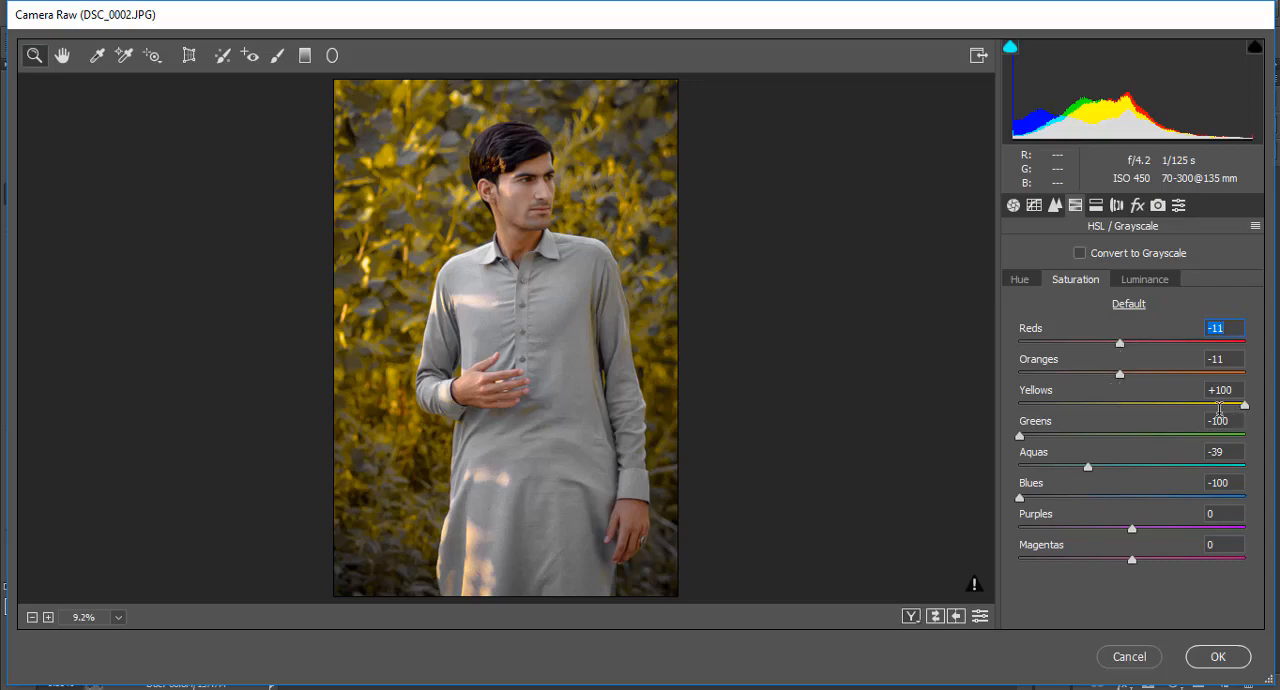
pyautogui.click(1218, 657)
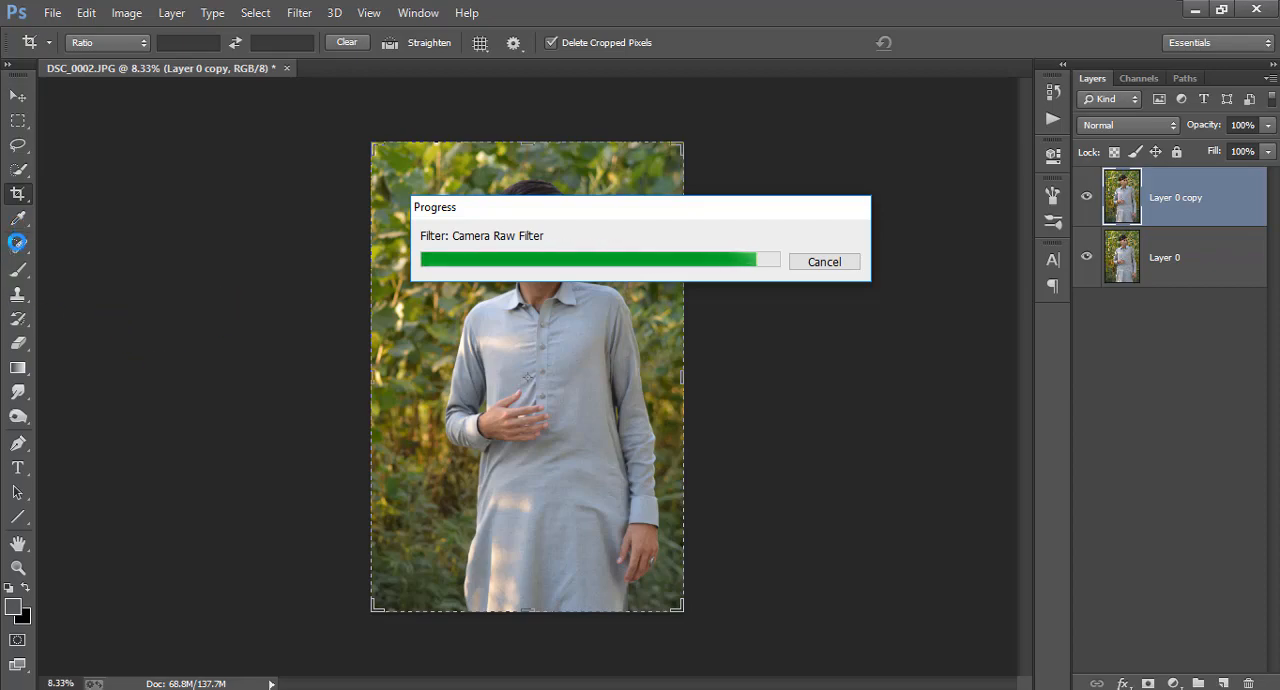
# Remove the blemish on the man's cheek with a size 25 Spot Healing Brush in Content-Aware mode
pyautogui.press('j')
pyautogui.scroll(3, 784, 325)
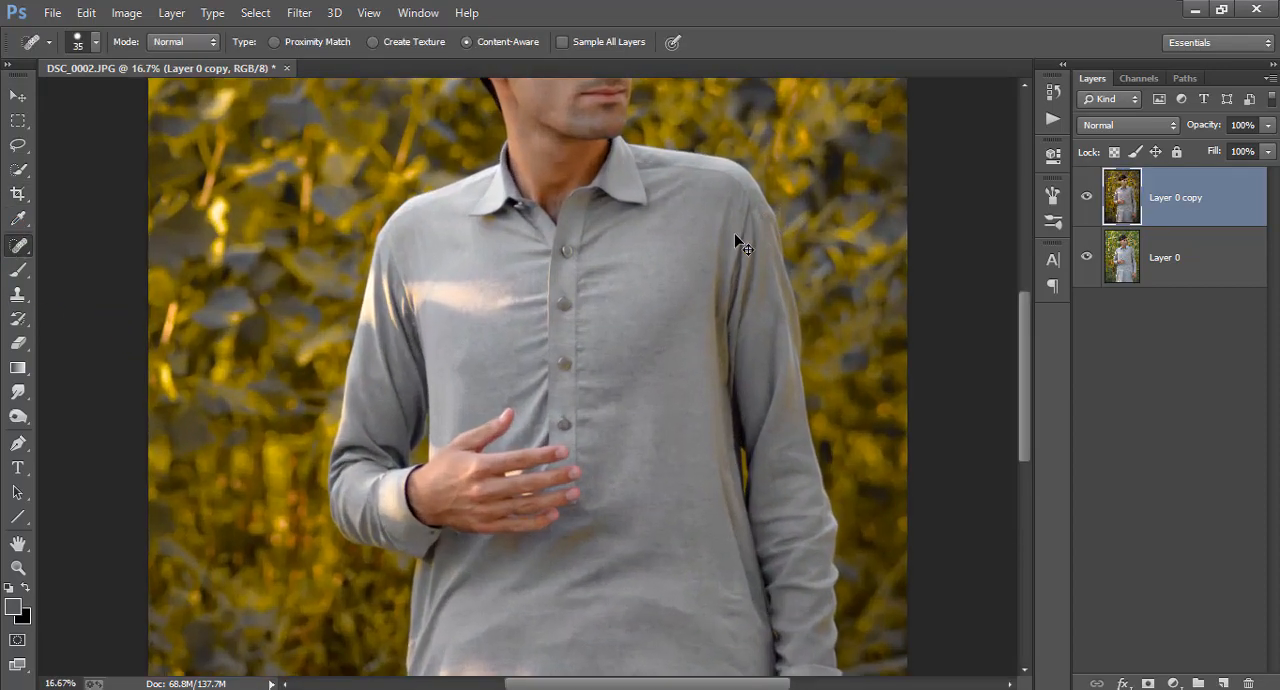
pyautogui.scroll(3, 735, 236)
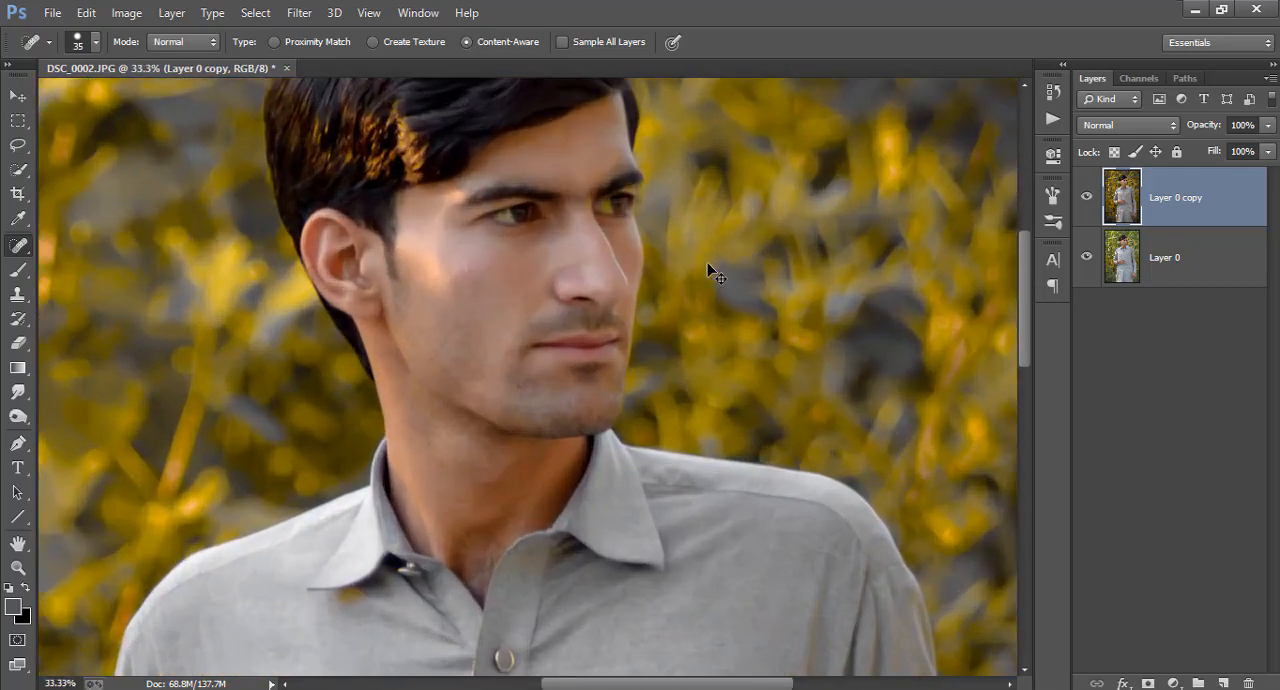
pyautogui.press('[')
pyautogui.scroll(-3, 574, 241)
pyautogui.scroll(4, 563, 227)
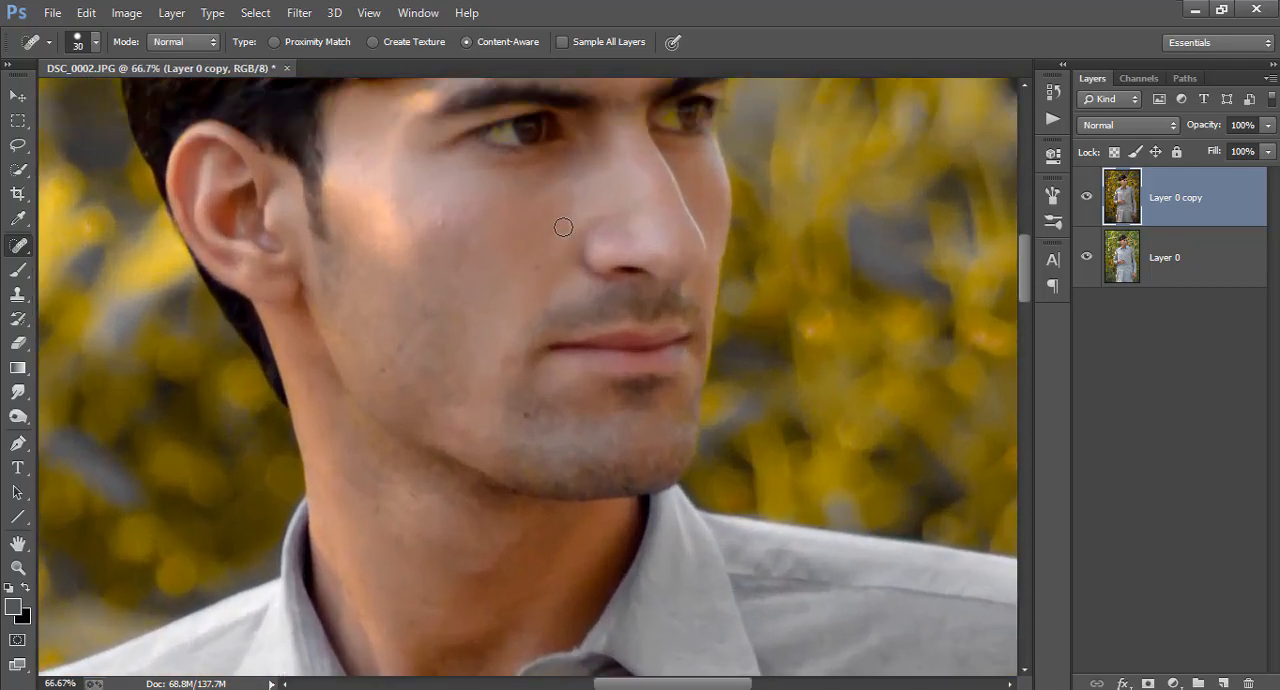
pyautogui.press(']')
pyautogui.press(']')
pyautogui.press(']')
pyautogui.press('p')
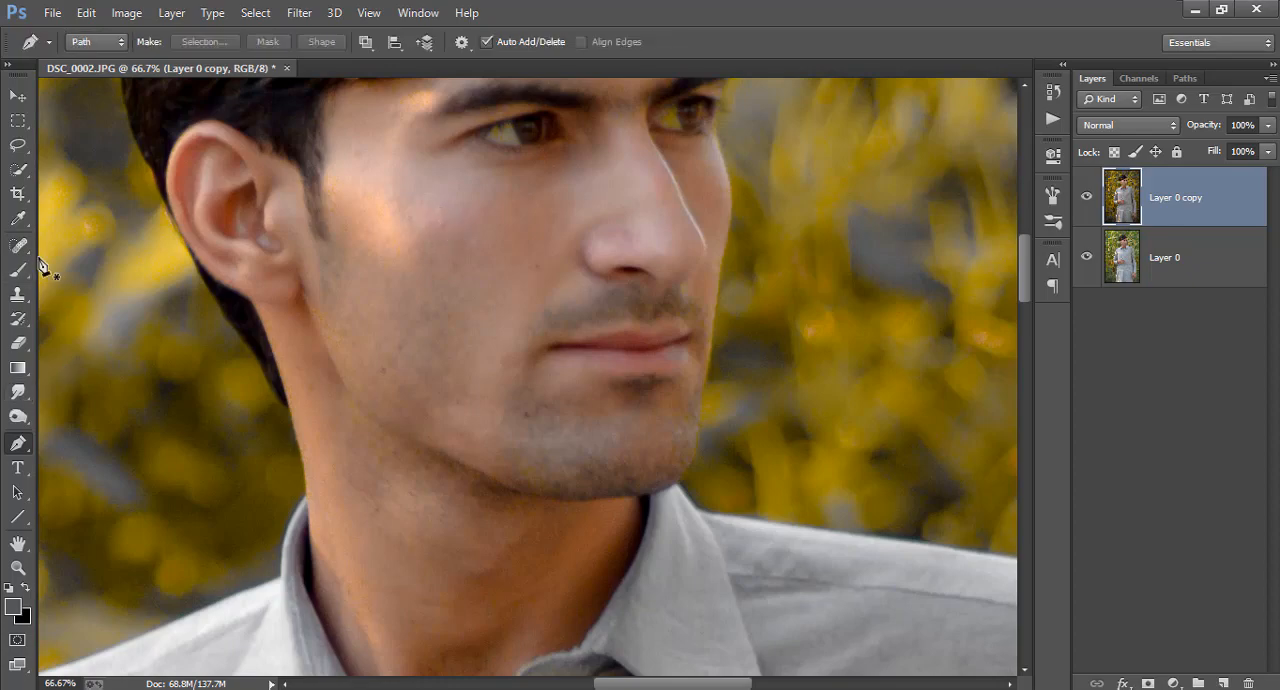
pyautogui.press('j')
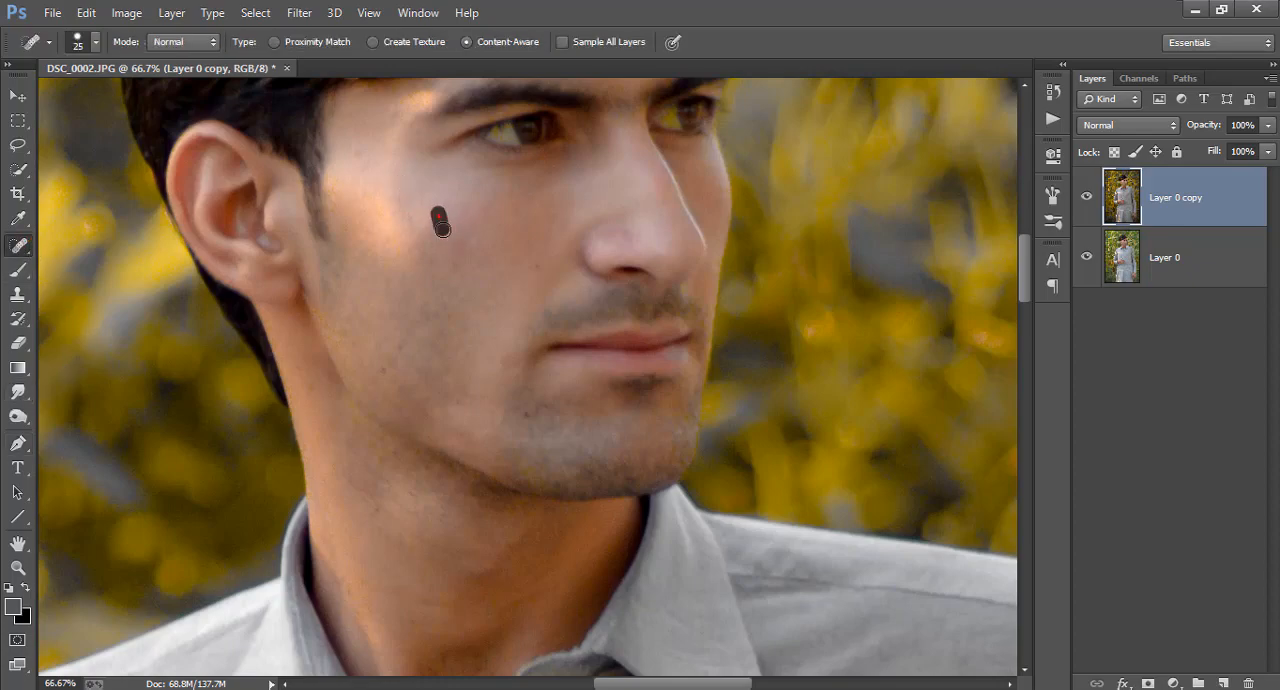
pyautogui.moveTo(441, 227); pyautogui.dragTo(441, 228)
# Heal the remaining spots on the man's lower cheek and jaw, and check the retouched skin
pyautogui.scroll(2, 531, 261)
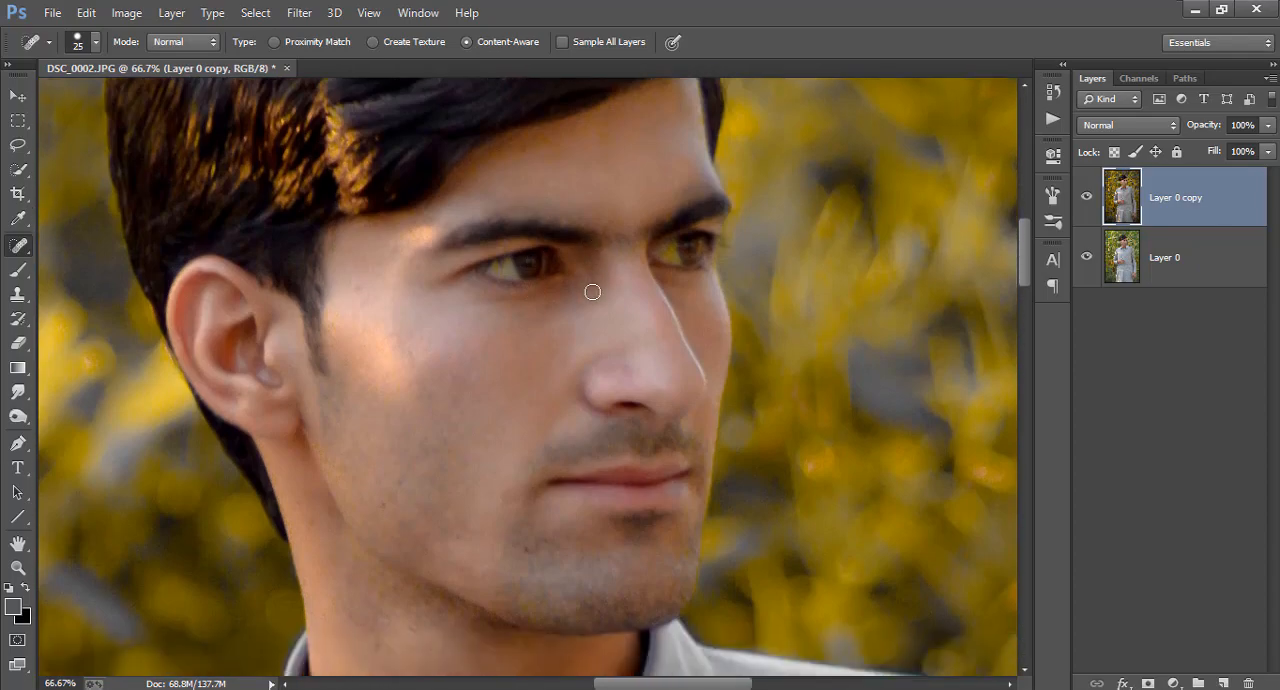
pyautogui.scroll(-6, 586, 295)
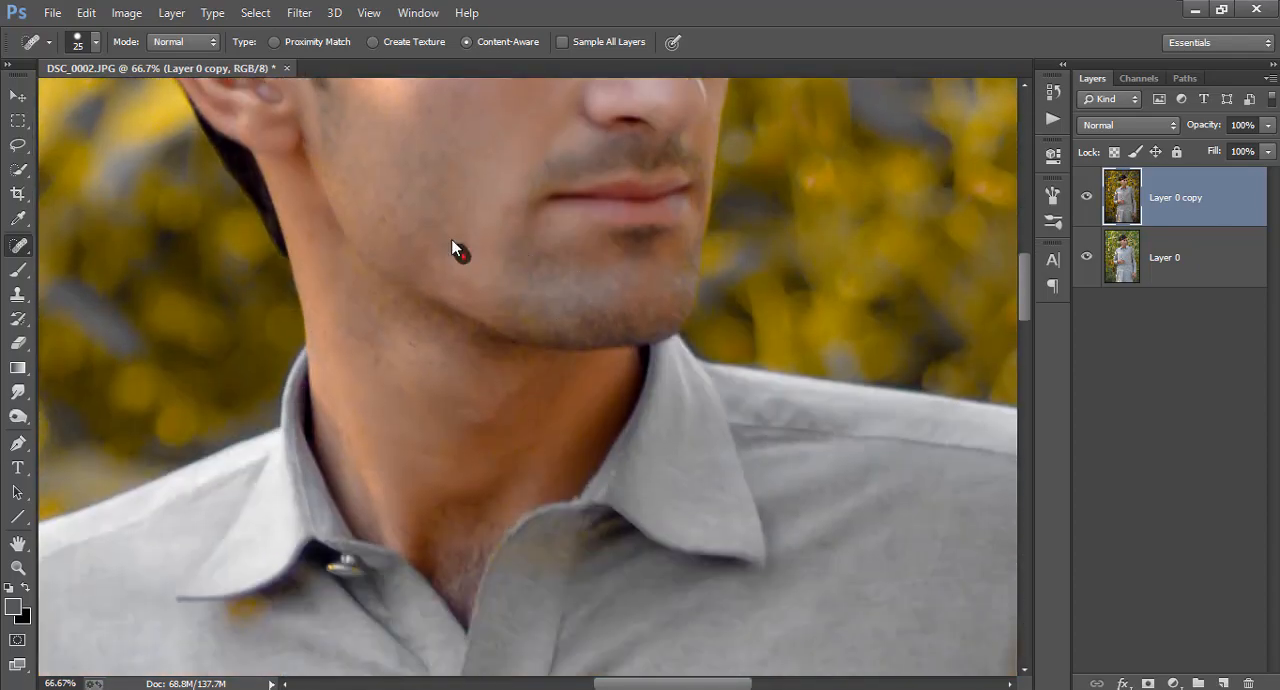
pyautogui.scroll(-3, 510, 280)
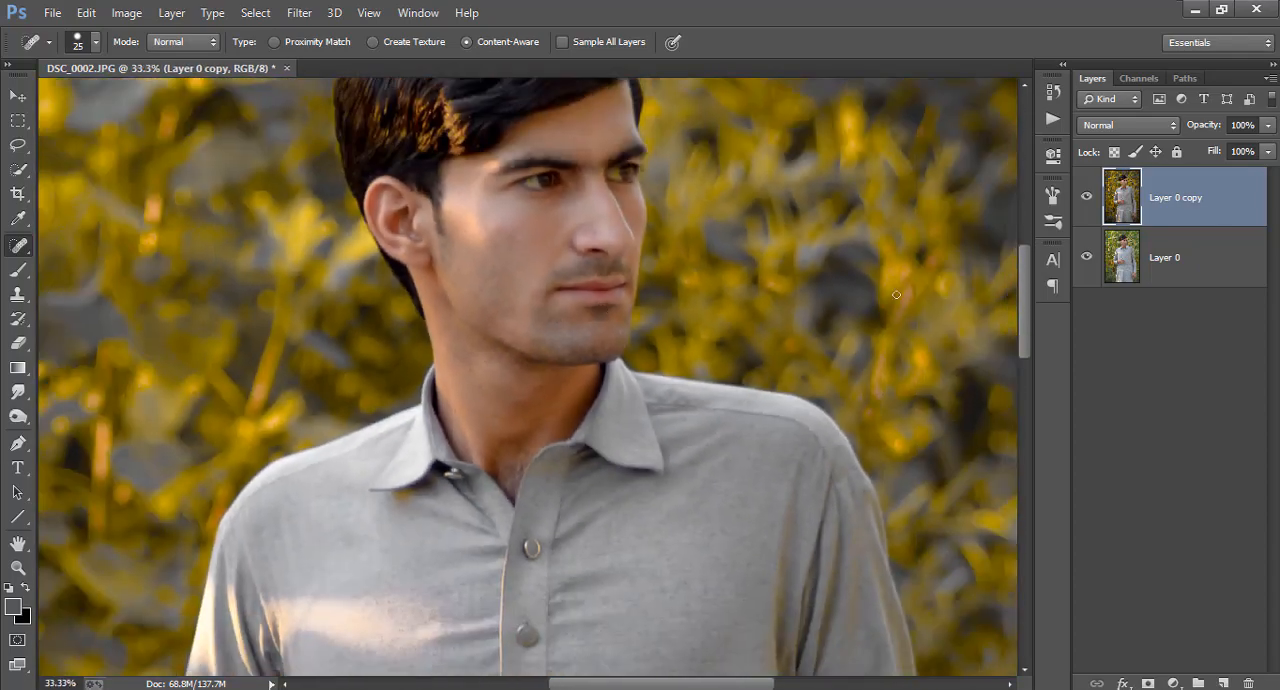
pyautogui.scroll(4, 850, 385)
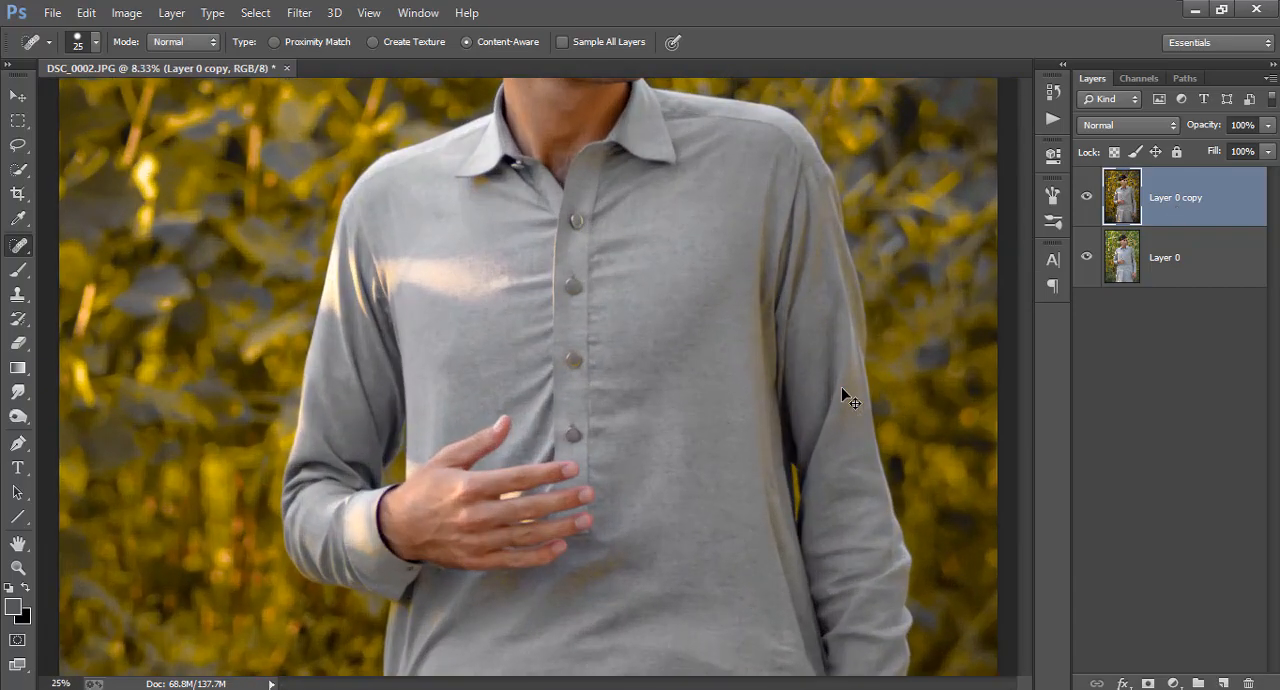
pyautogui.moveTo(1026, 353); pyautogui.dragTo(1025, 287)
pyautogui.hotkey('ctrl', '+')
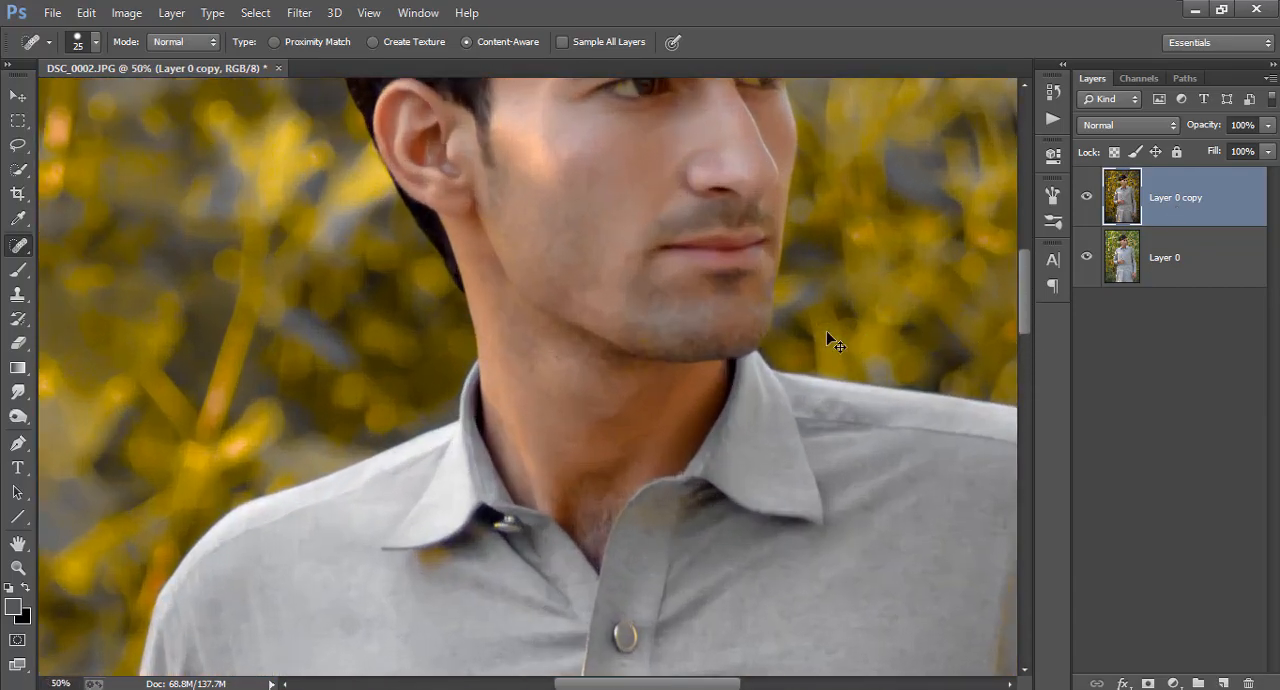
# Duplicate the retouched Layer 0 copy
pyautogui.hotkey('ctrl', '-')
pyautogui.hotkey('ctrl', '-')
pyautogui.hotkey('ctrl', '-')
pyautogui.hotkey('ctrl', '-')
pyautogui.hotkey('ctrl', '-')
pyautogui.rightClick(1170, 205)
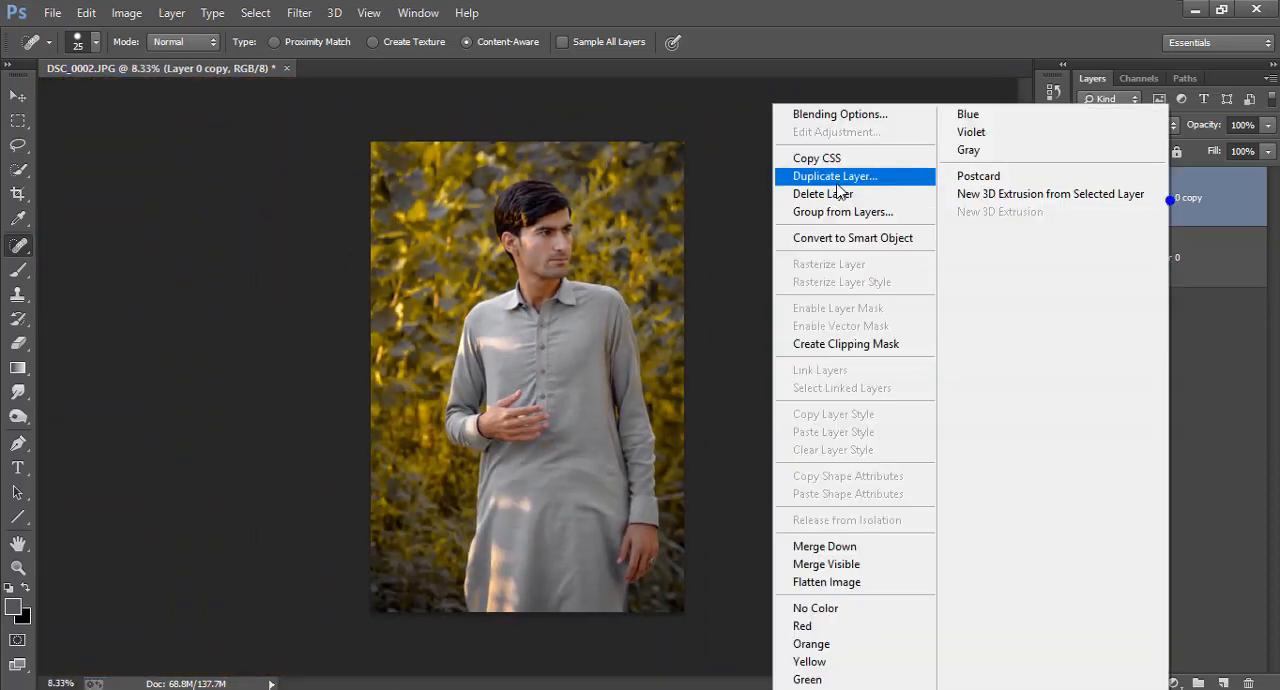
pyautogui.click(838, 177)
pyautogui.click(808, 205)
# Start the SkinFiner filter on Layer 0 copy 2 and set the skin smoothing Amount to 84 and Fine to +44
pyautogui.click(305, 11)
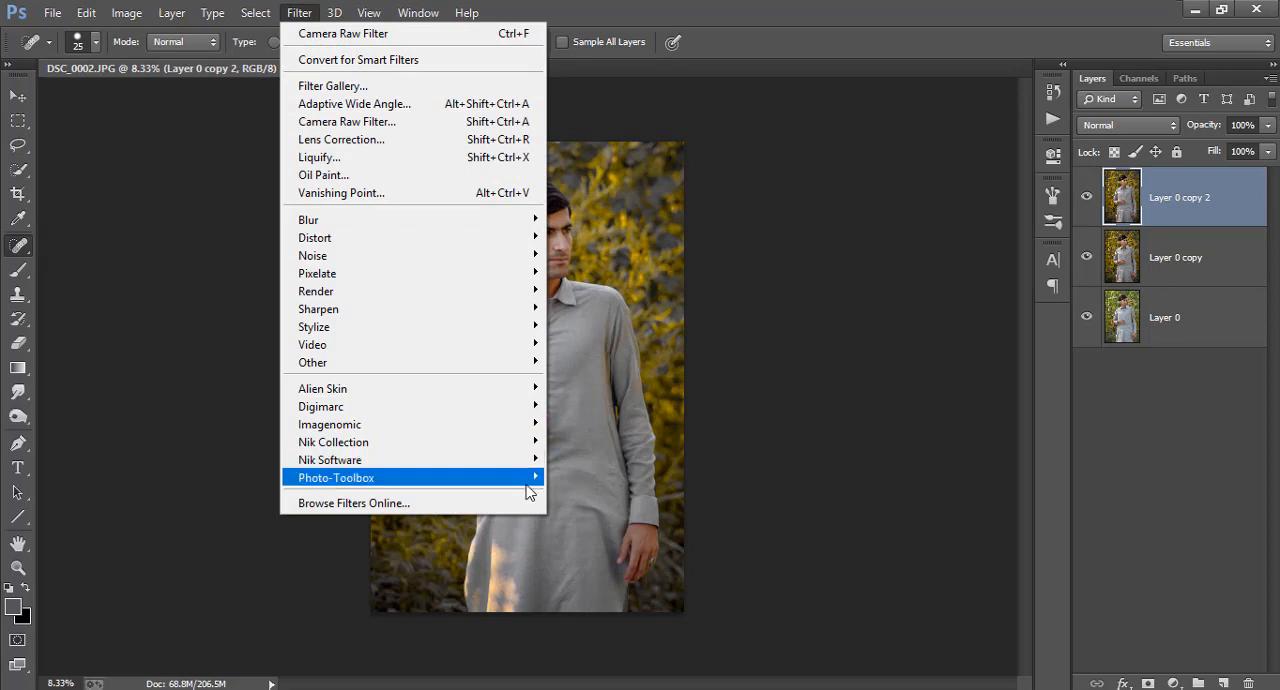
pyautogui.click(562, 482)
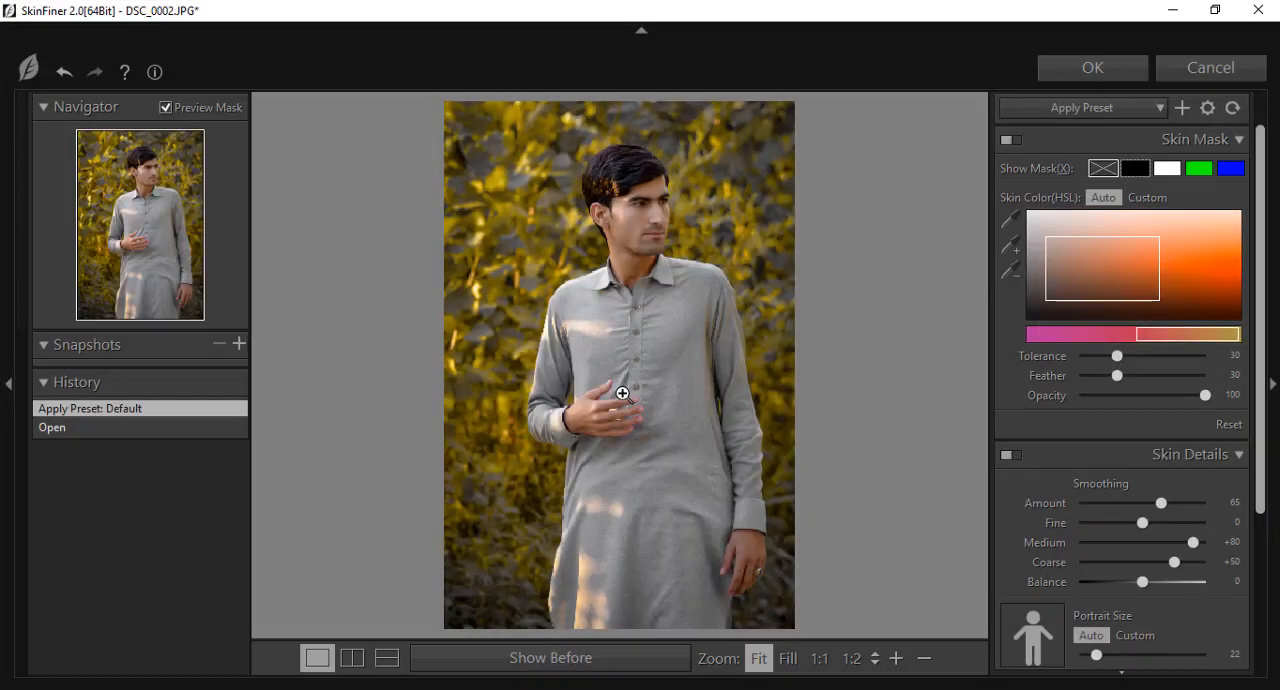
pyautogui.click(651, 252)
pyautogui.scroll(-2, 646, 275)
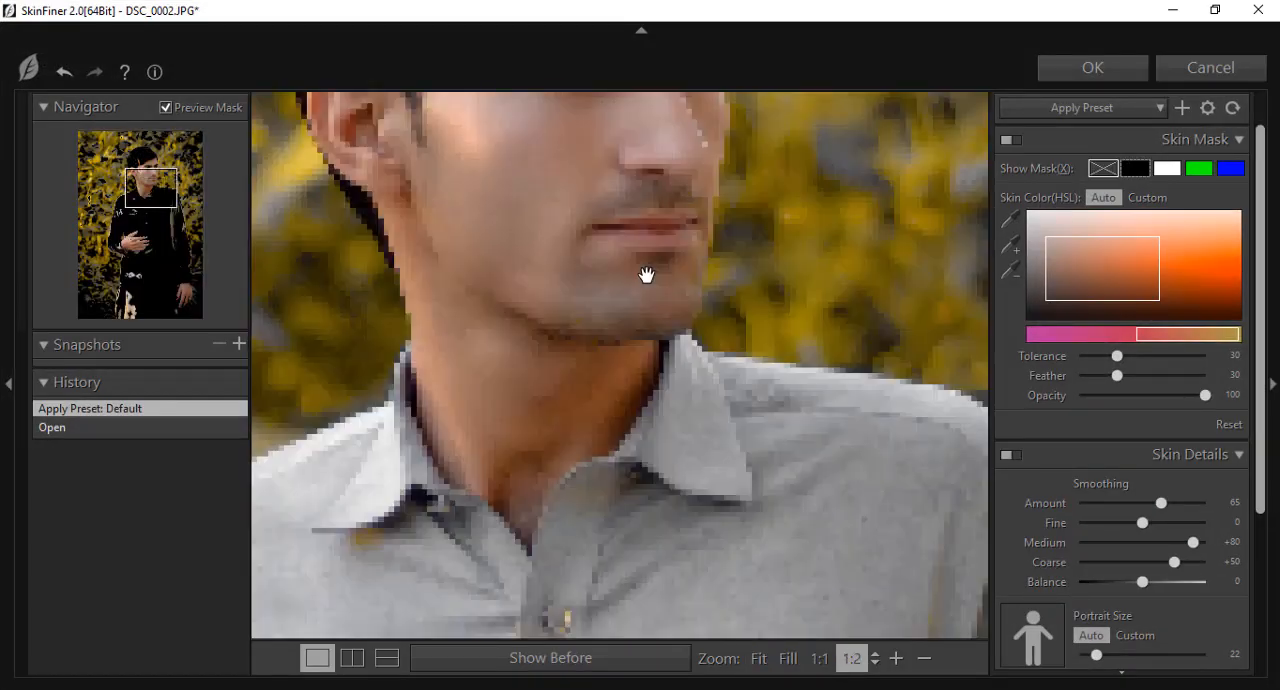
pyautogui.scroll(1, 651, 305)
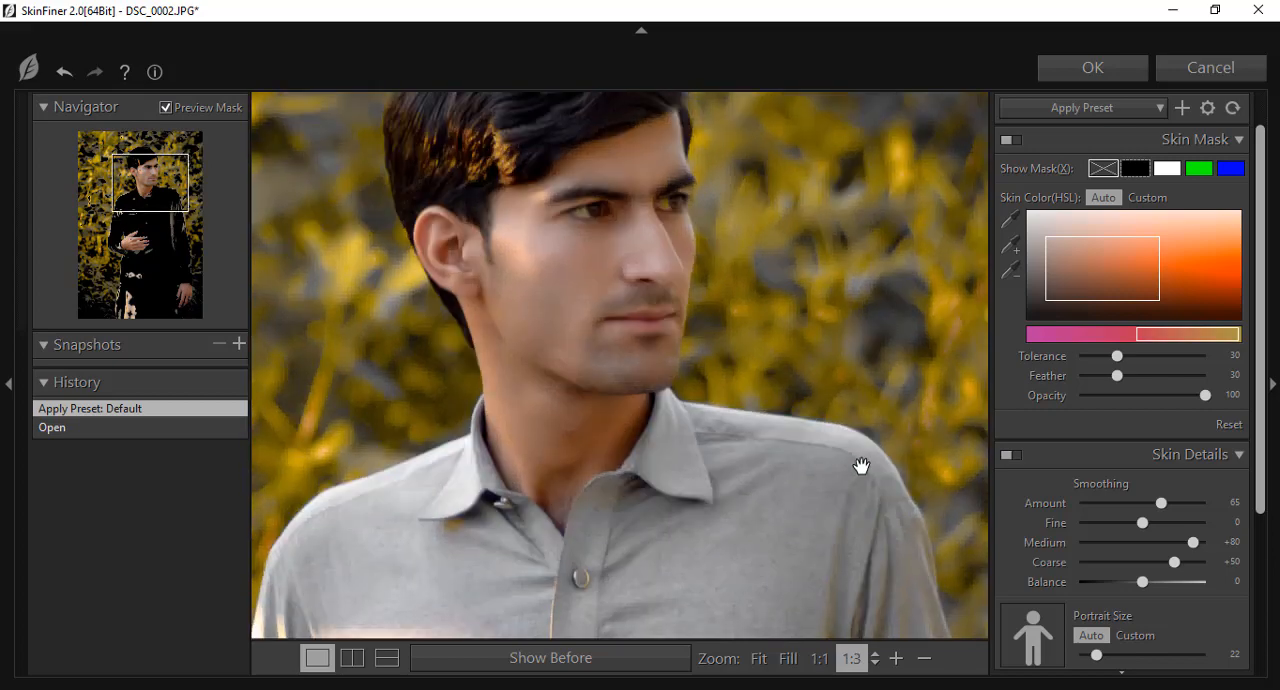
pyautogui.click(1183, 523)
pyautogui.click(1183, 504)
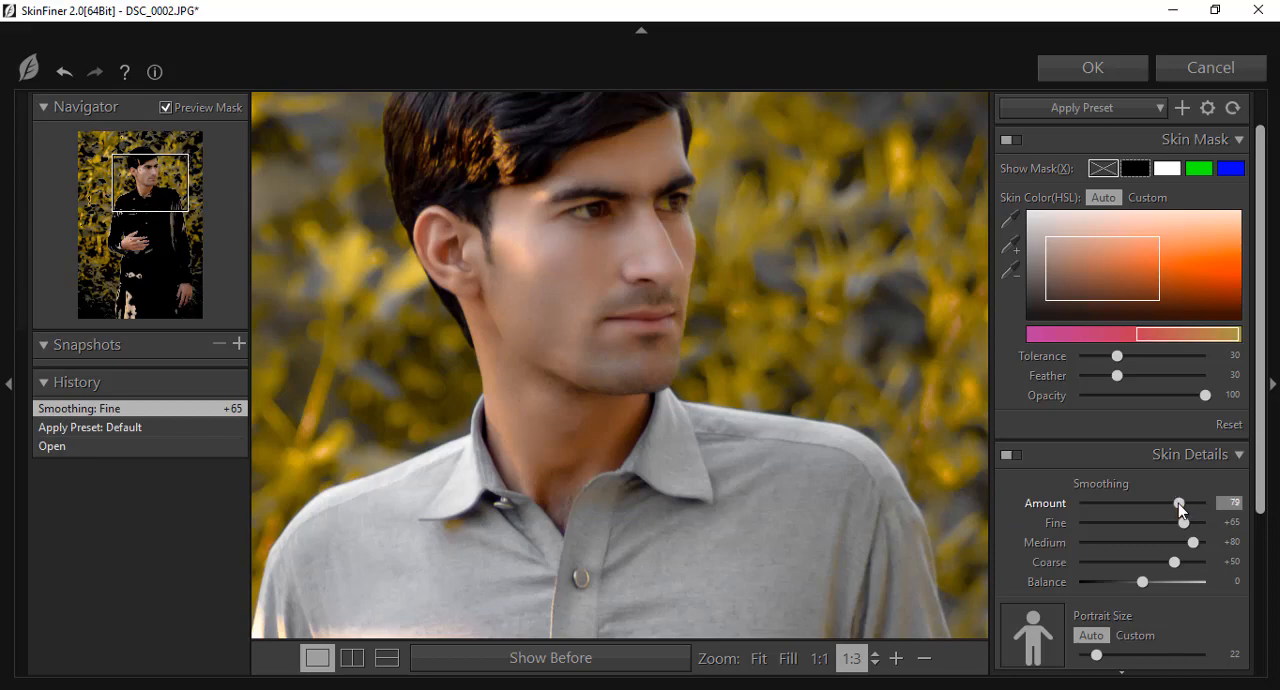
pyautogui.moveTo(1183, 523)
pyautogui.mouseDown()
pyautogui.moveTo(1102, 526)
pyautogui.moveTo(1170, 531)
pyautogui.moveTo(1185, 503)
pyautogui.mouseUp()
# Set the skin tone Brightness to +13 in SkinFiner, fit the whole photo in view, and apply the filter
pyautogui.scroll(-2, 1160, 535)
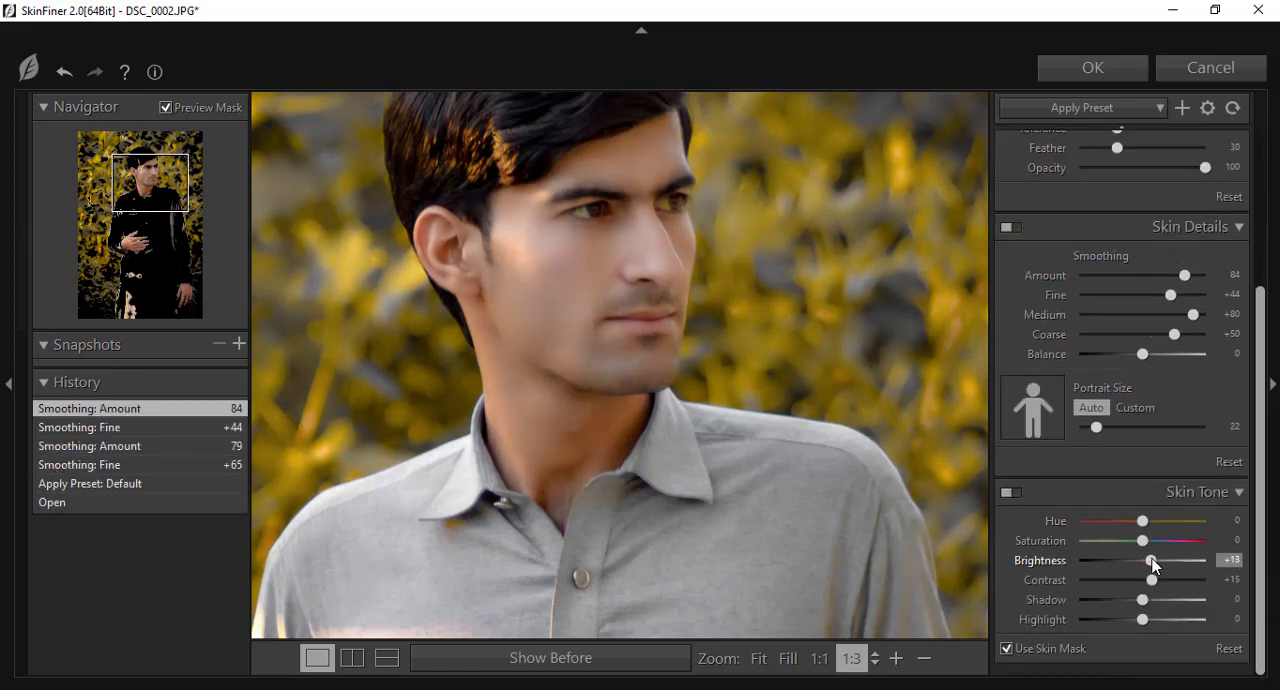
pyautogui.click(758, 659)
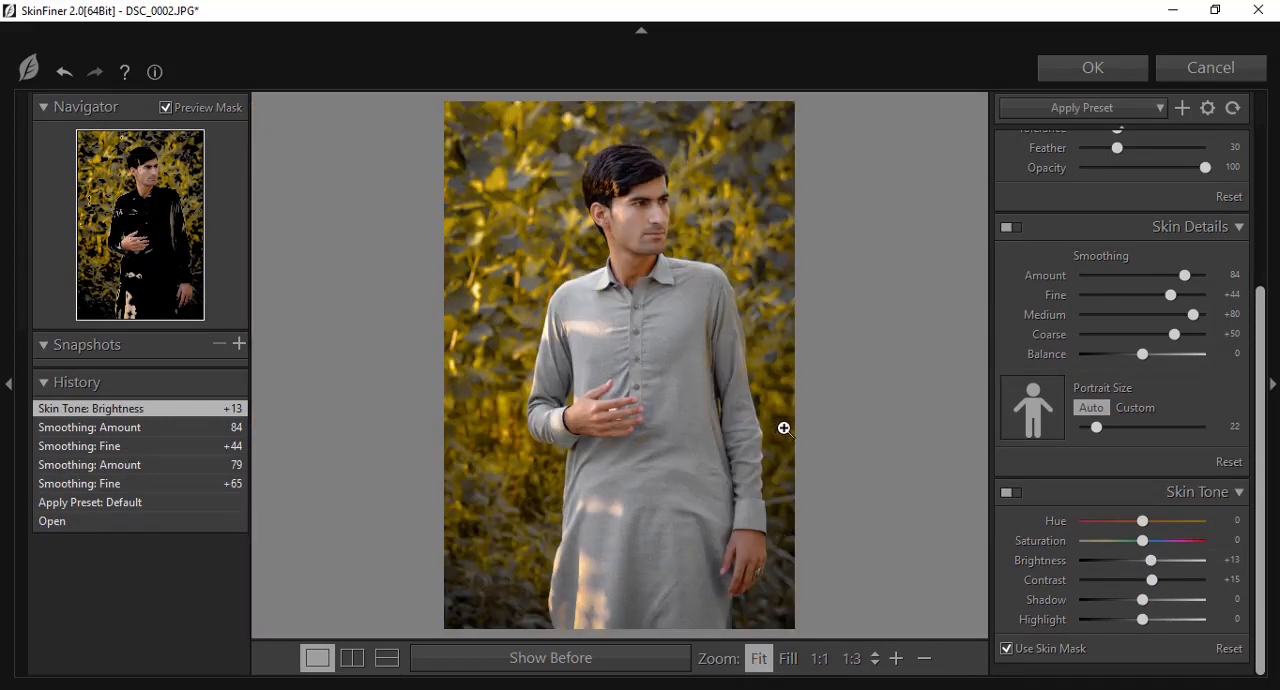
pyautogui.click(1075, 68)
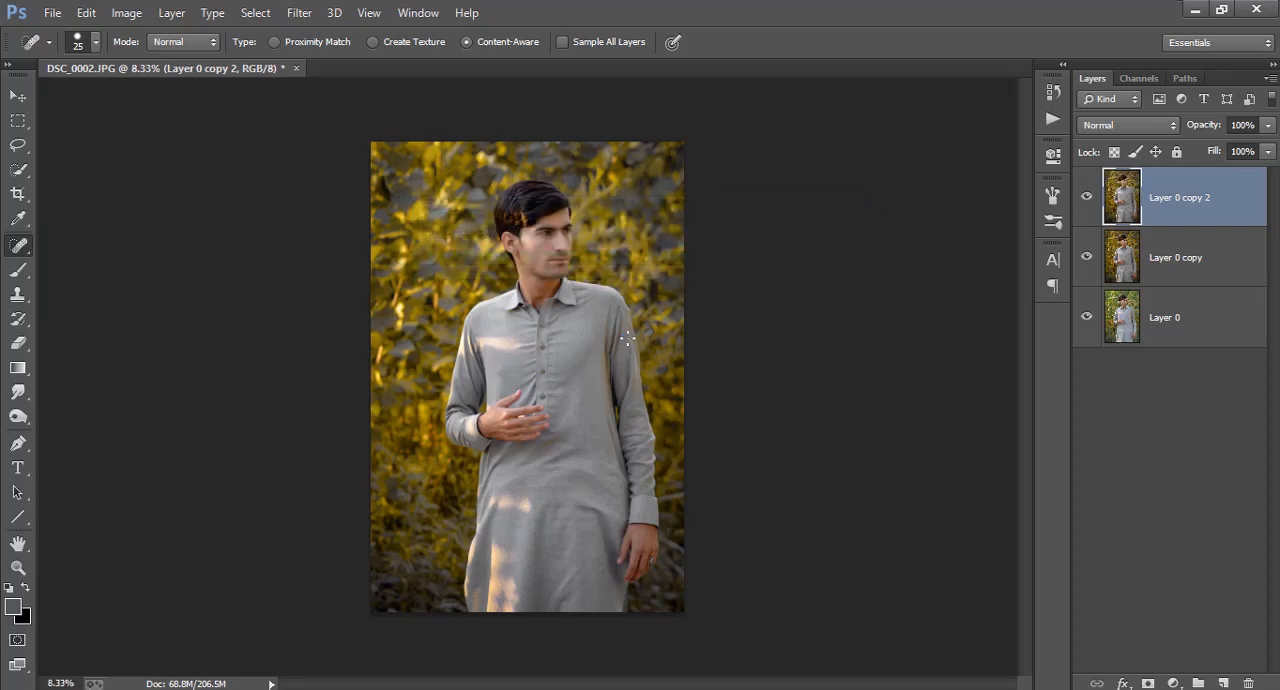
# Duplicate the smoothed Layer 0 copy 2
pyautogui.rightClick(1141, 226)
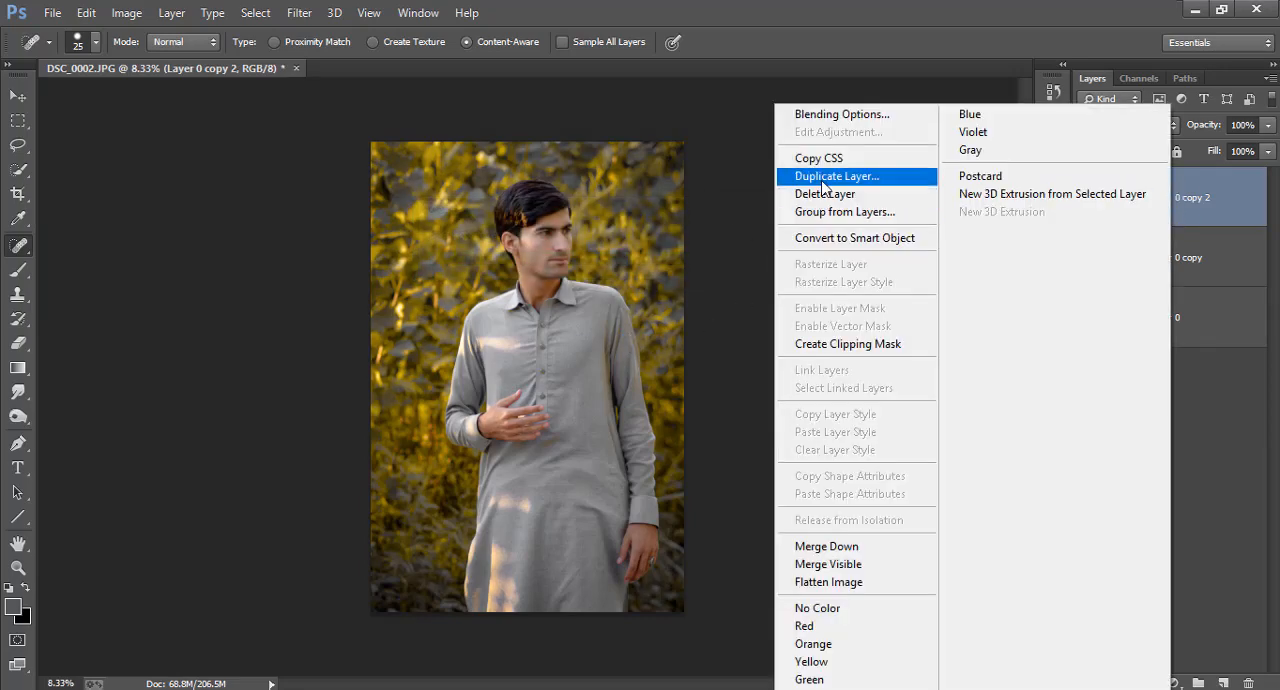
pyautogui.click(850, 174)
pyautogui.click(808, 206)
# Start the Alien Skin Exposure 4 filter on the new layer and load the "Fade all, leaving strong reds" colour preset
pyautogui.click(299, 12)
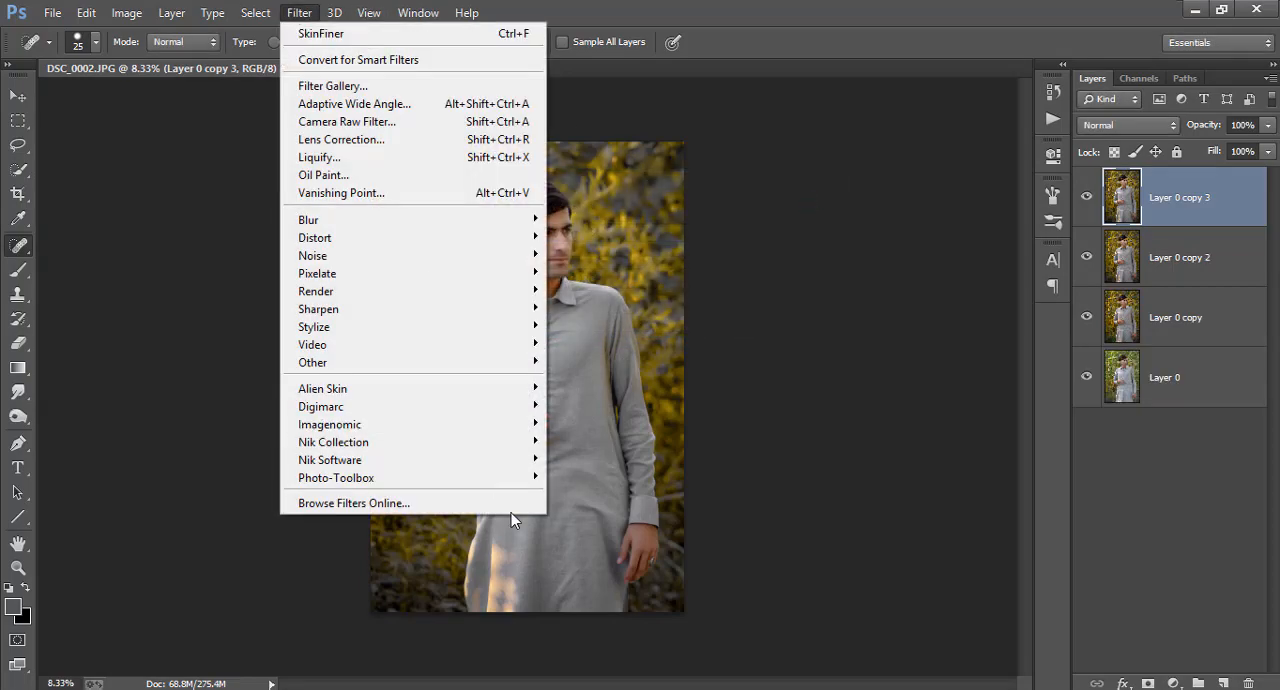
pyautogui.click(565, 382)
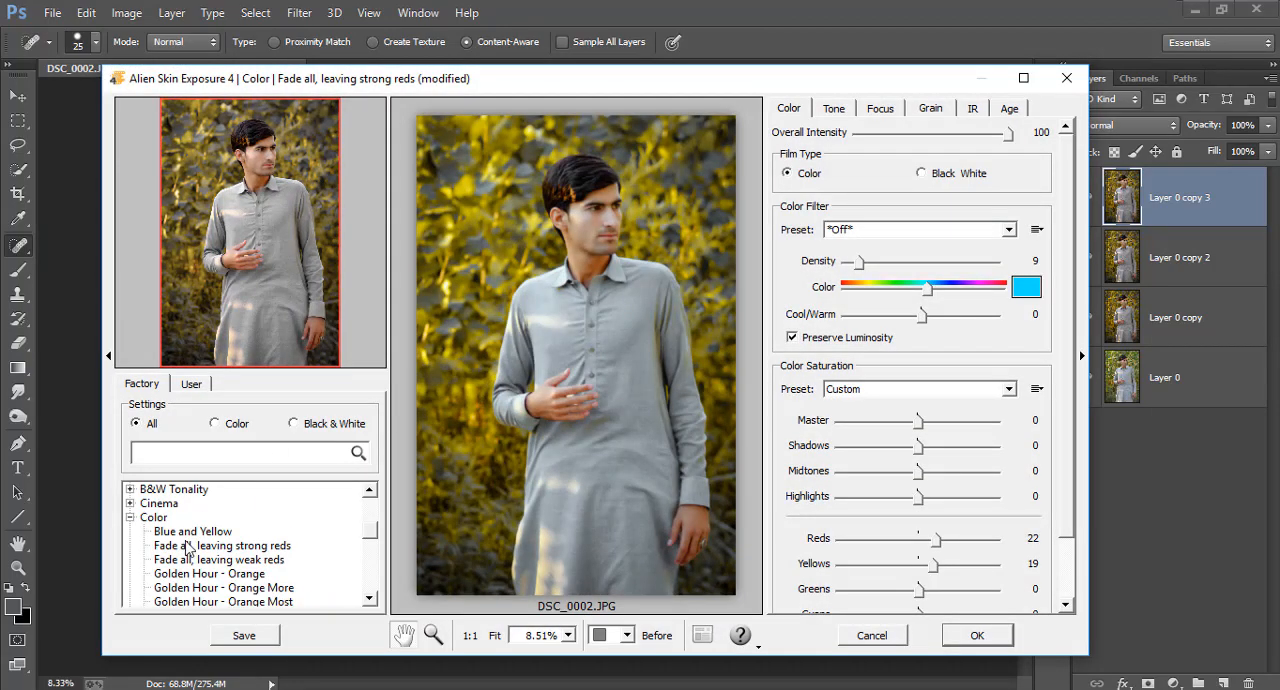
pyautogui.click(190, 545)
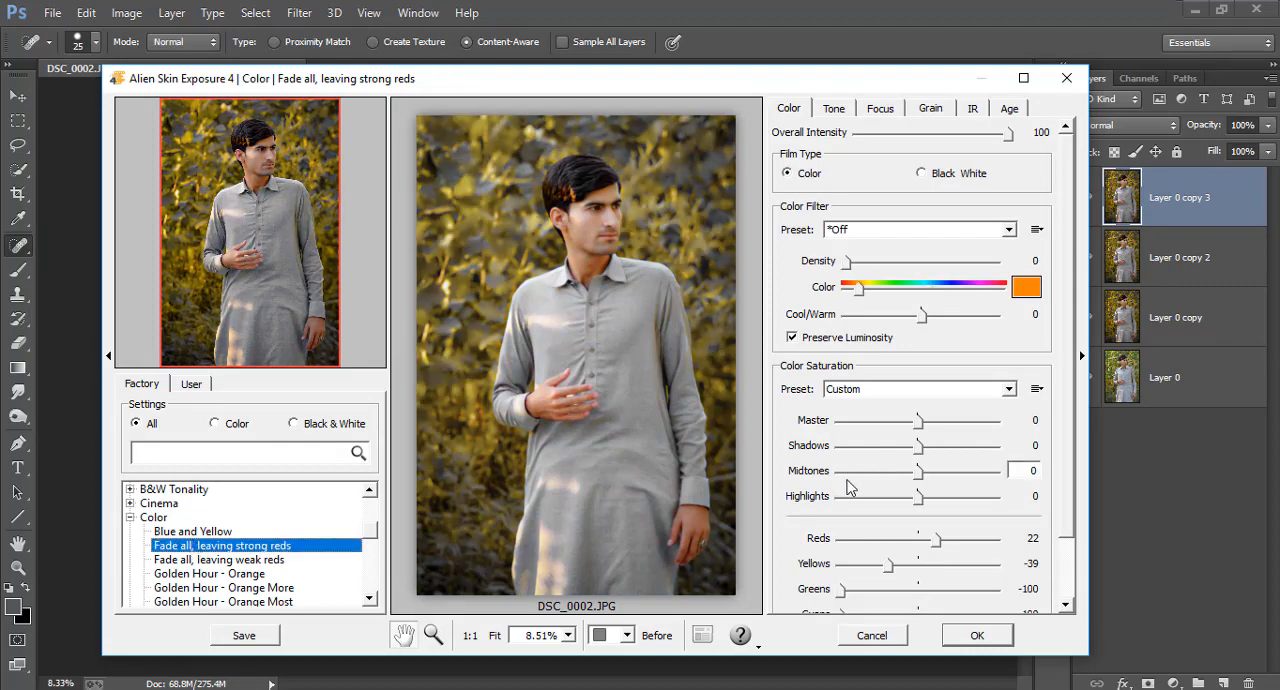
# Set the Exposure 4 colour saturation to 41 for Yellows and 0 for Reds, and compare with the original photo
pyautogui.moveTo(888, 565); pyautogui.dragTo(948, 570)
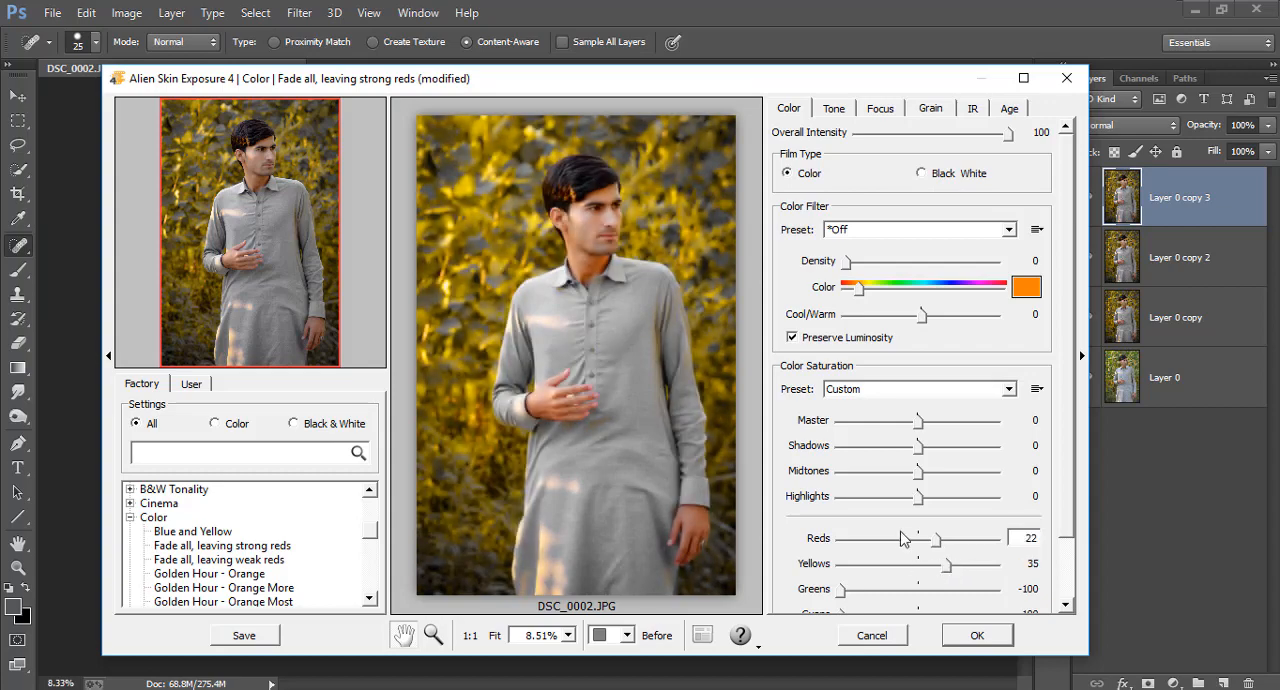
pyautogui.moveTo(841, 591); pyautogui.dragTo(775, 594)
pyautogui.moveTo(946, 565)
pyautogui.mouseDown()
pyautogui.moveTo(933, 565)
pyautogui.moveTo(942, 576)
pyautogui.moveTo(938, 542)
pyautogui.moveTo(918, 548)
pyautogui.moveTo(953, 574)
pyautogui.mouseUp()
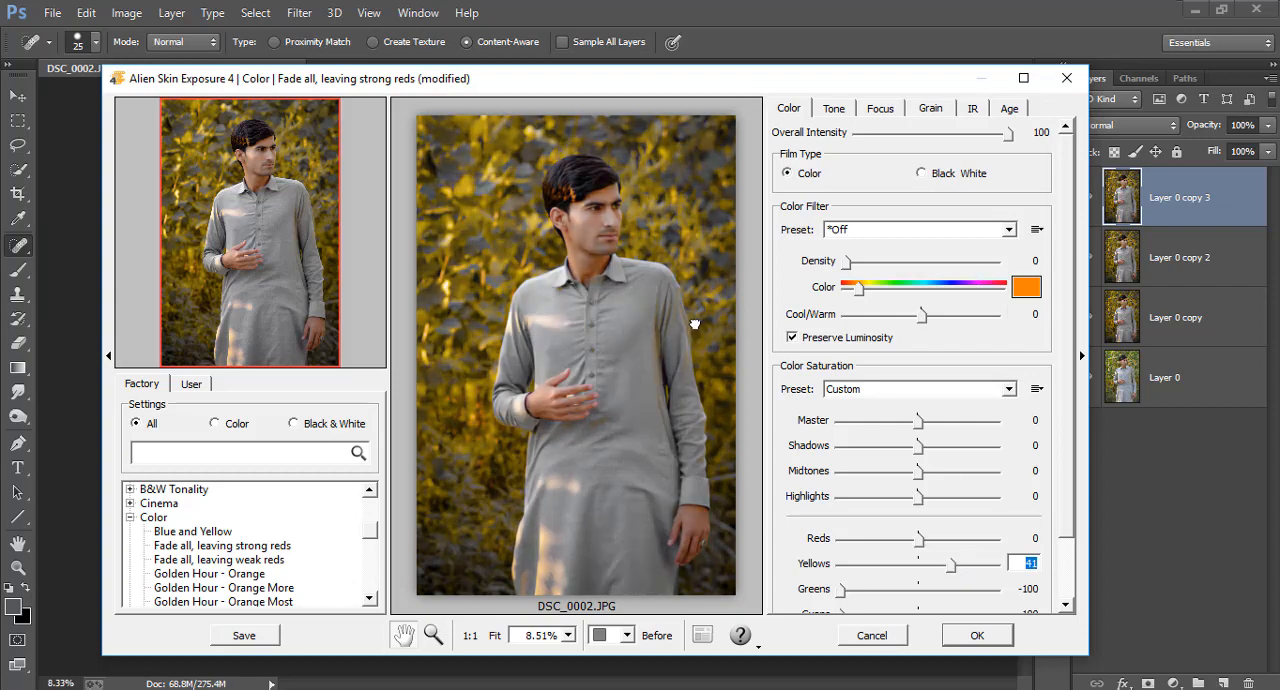
pyautogui.click(695, 324)
pyautogui.click(695, 324)
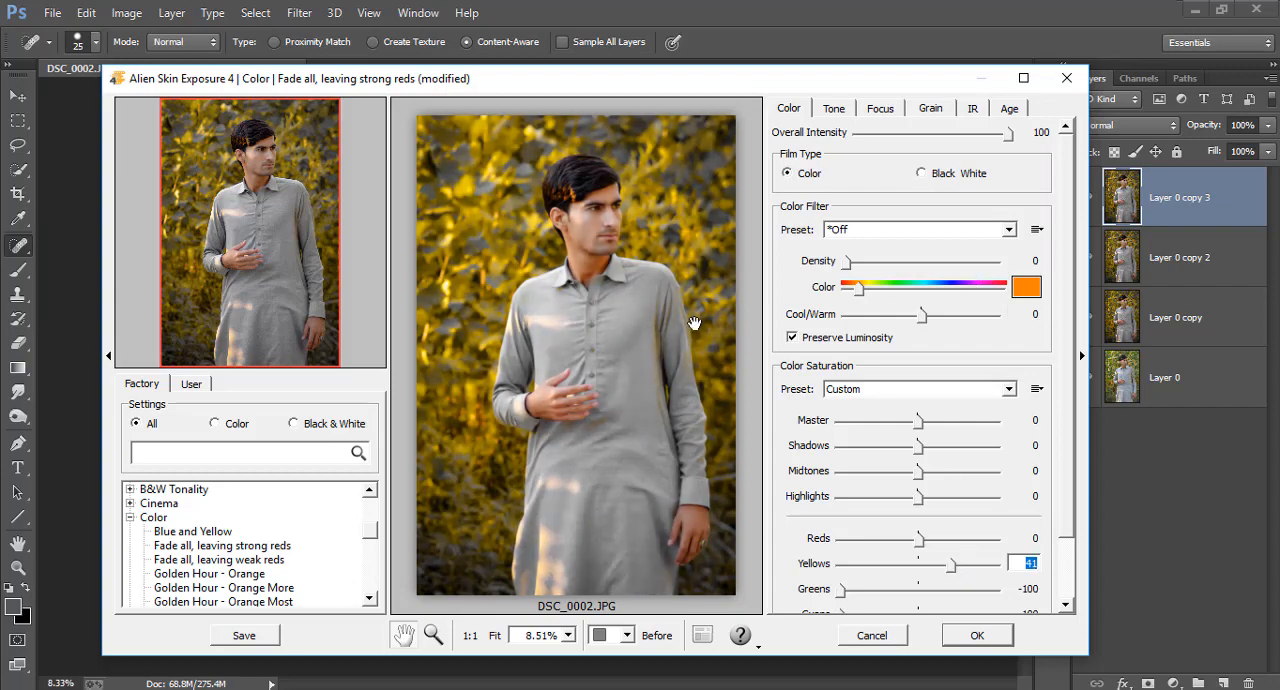
pyautogui.click(695, 324)
# Add the Print (paper) border texture with Protect Center 100 and Opacity 94, and apply the Exposure 4 filter
pyautogui.click(1010, 109)
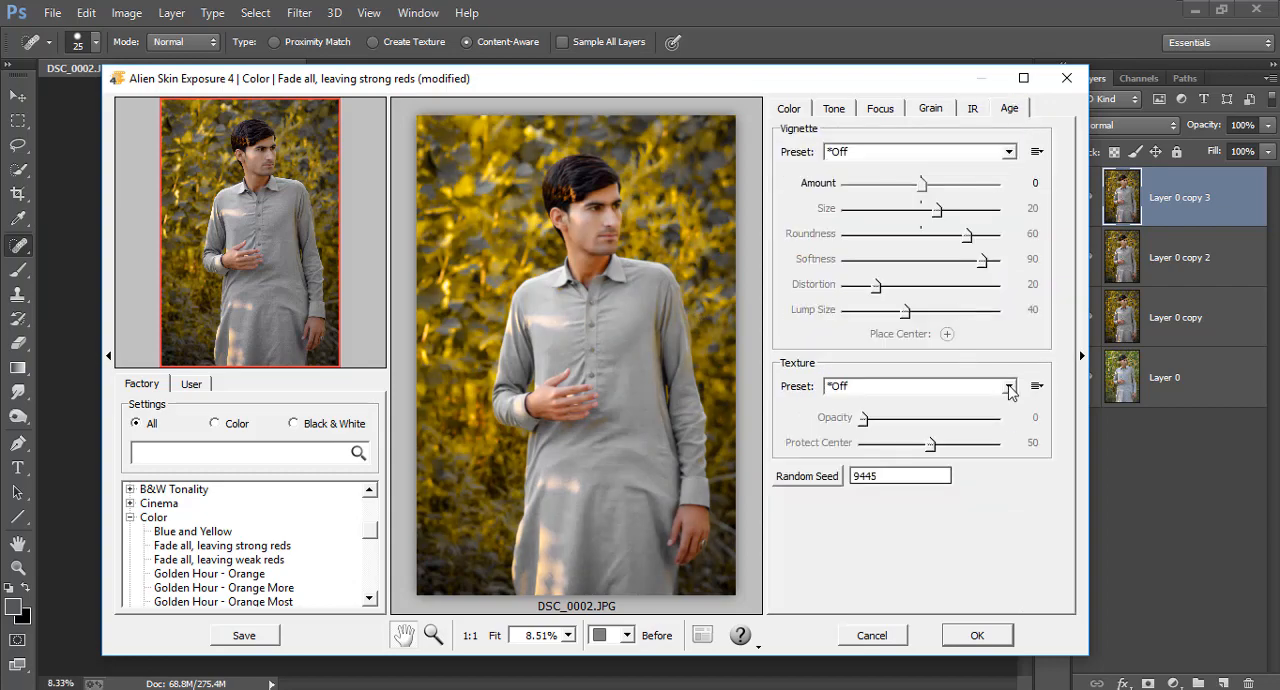
pyautogui.click(1009, 387)
pyautogui.moveTo(885, 428)
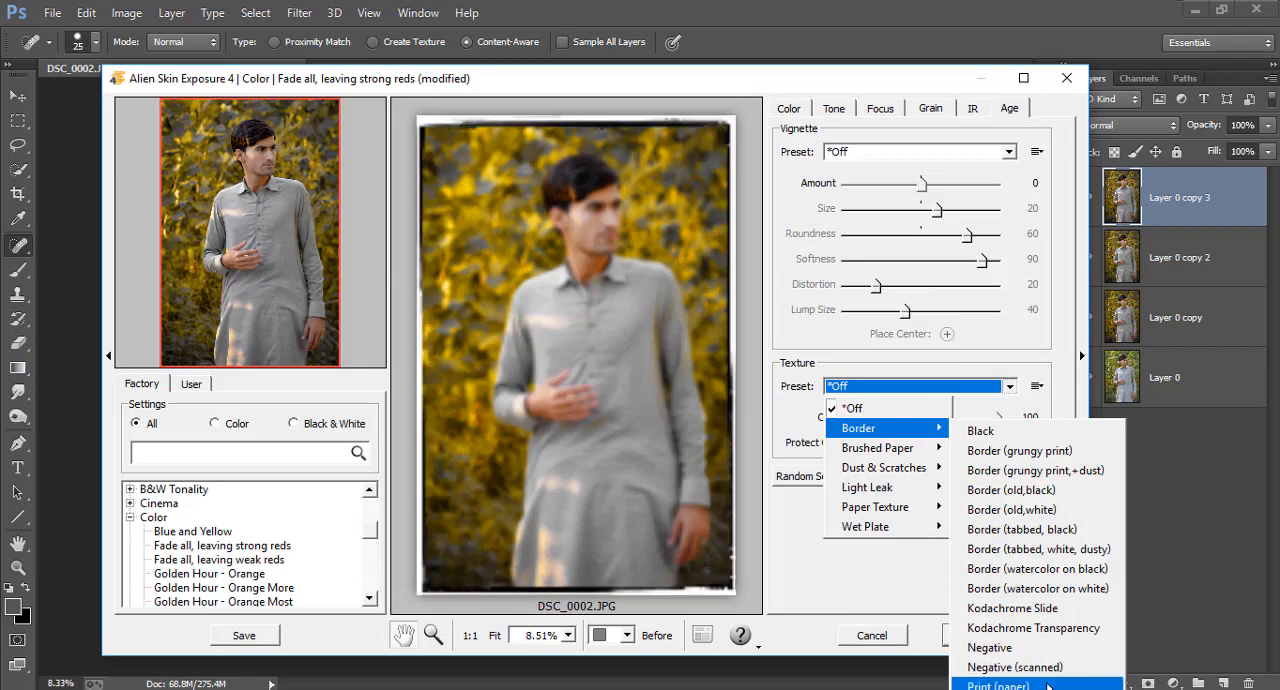
pyautogui.click(1047, 686)
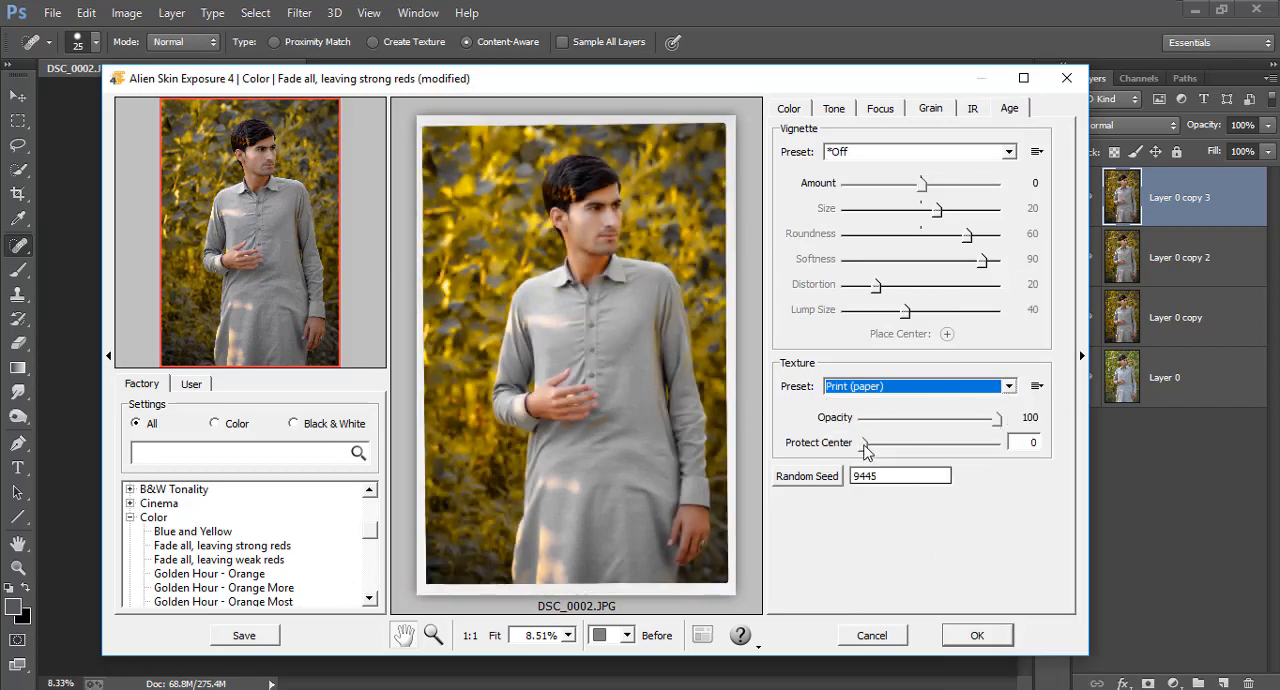
pyautogui.moveTo(866, 444); pyautogui.dragTo(991, 424)
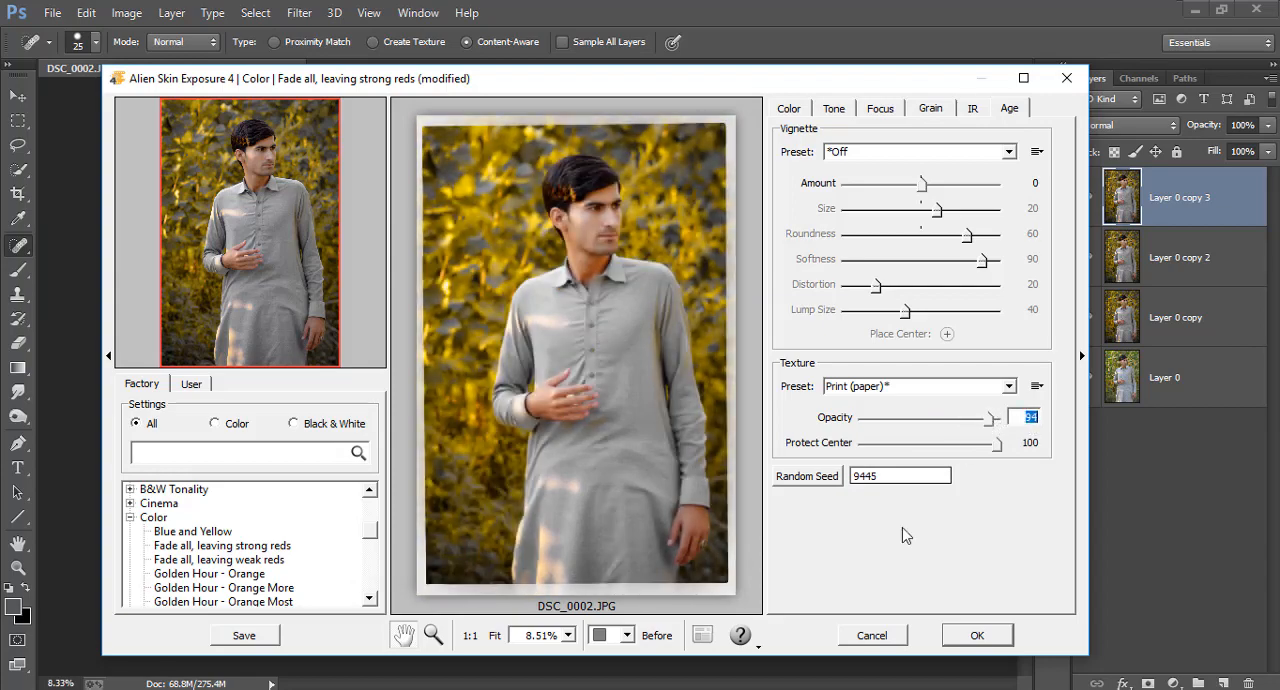
pyautogui.click(975, 636)
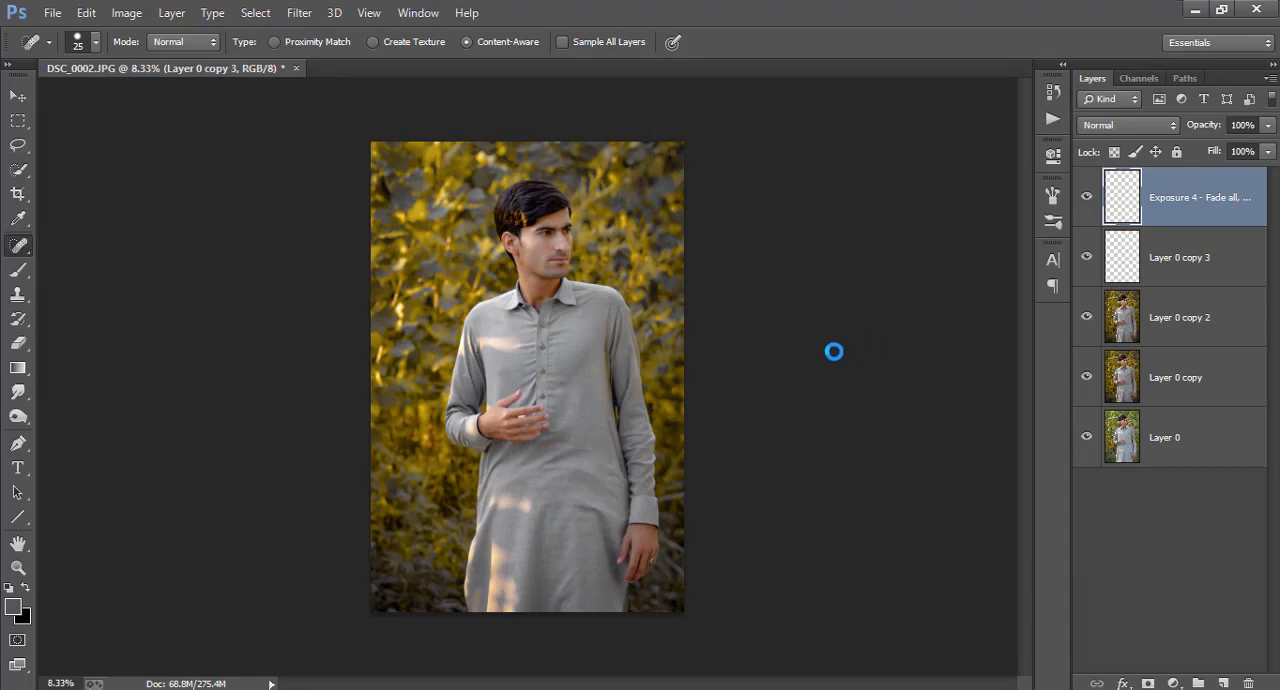
# Add a Channel Mixer adjustment layer with the Red output channel set to Red 0, Green 200 and Blue -100 percent
pyautogui.click(1173, 683)
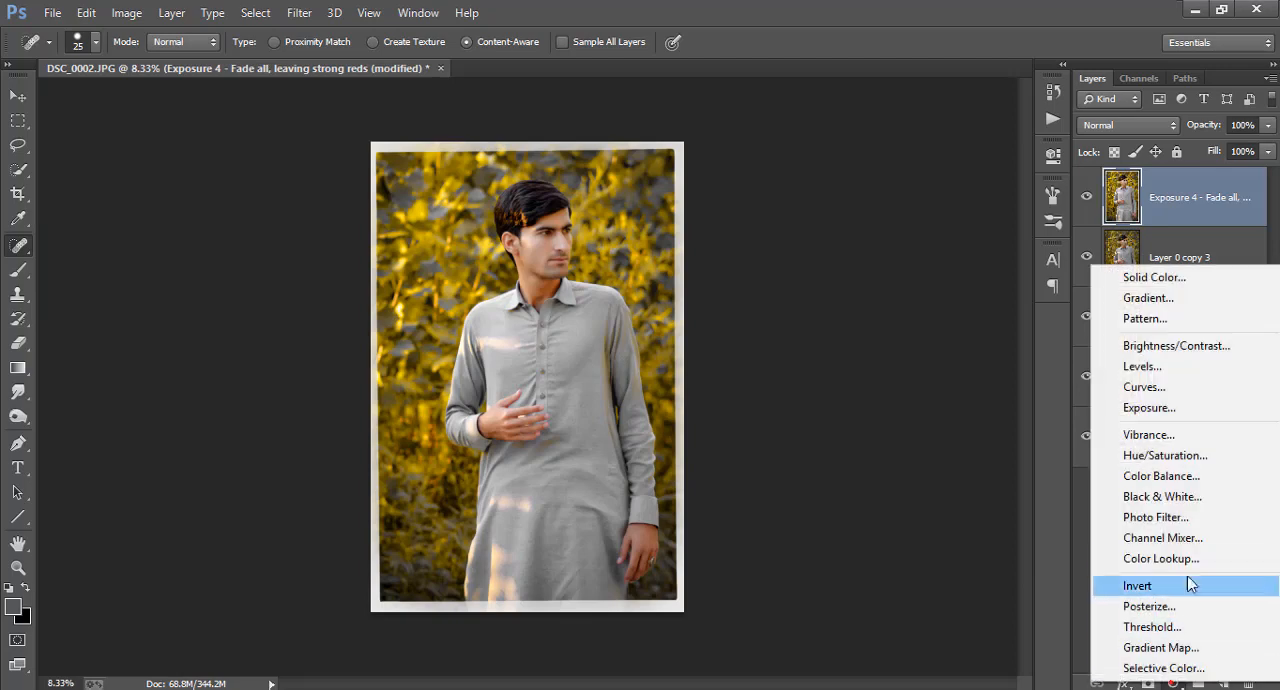
pyautogui.click(1165, 538)
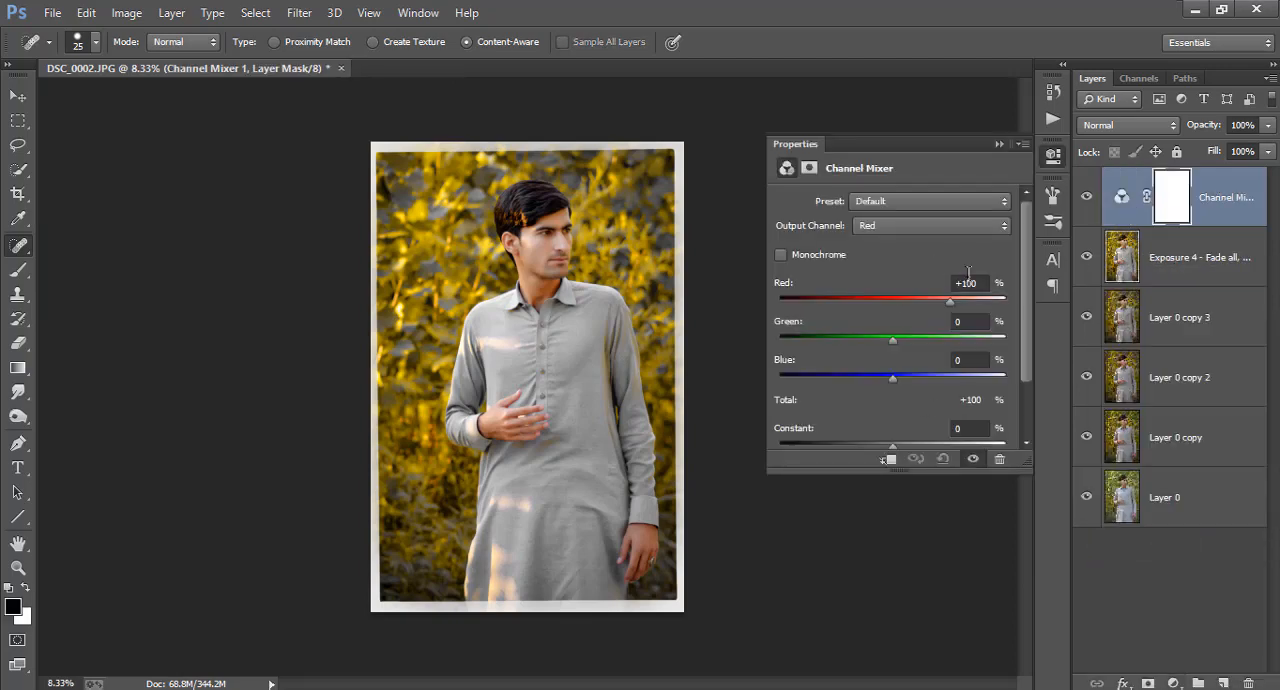
pyautogui.click(966, 282)
pyautogui.write('0')
pyautogui.press('Tab')
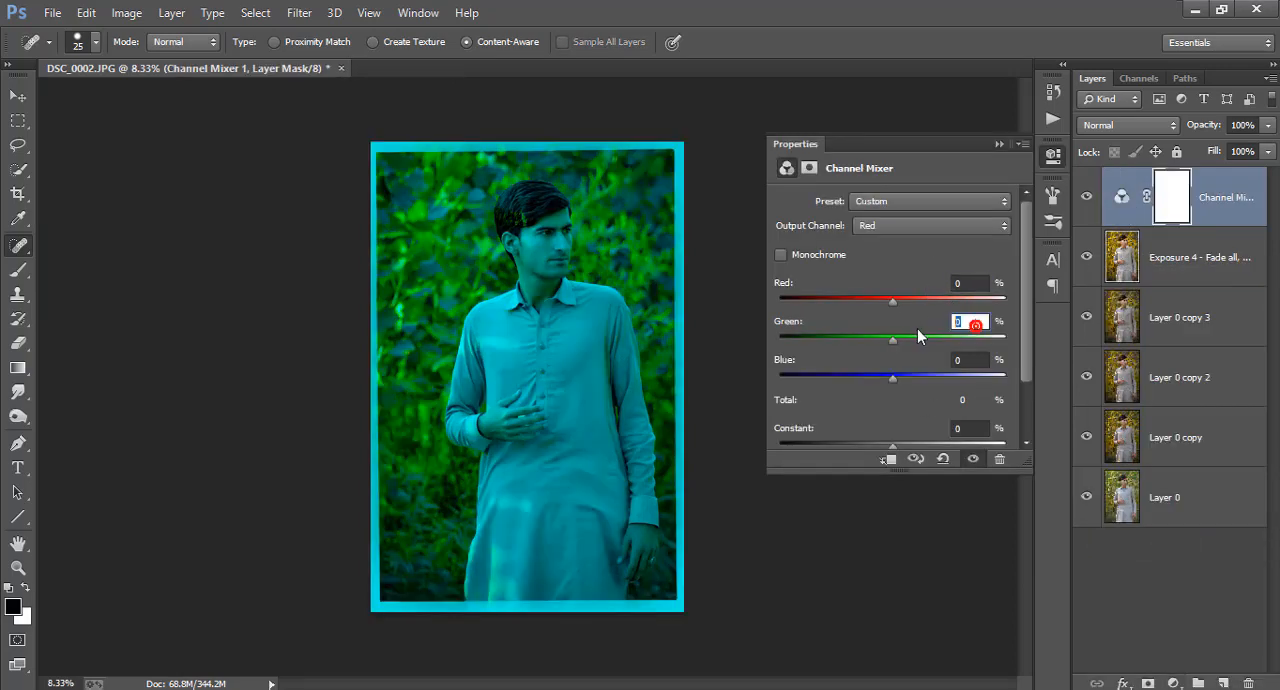
pyautogui.write('200')
pyautogui.press('Tab')
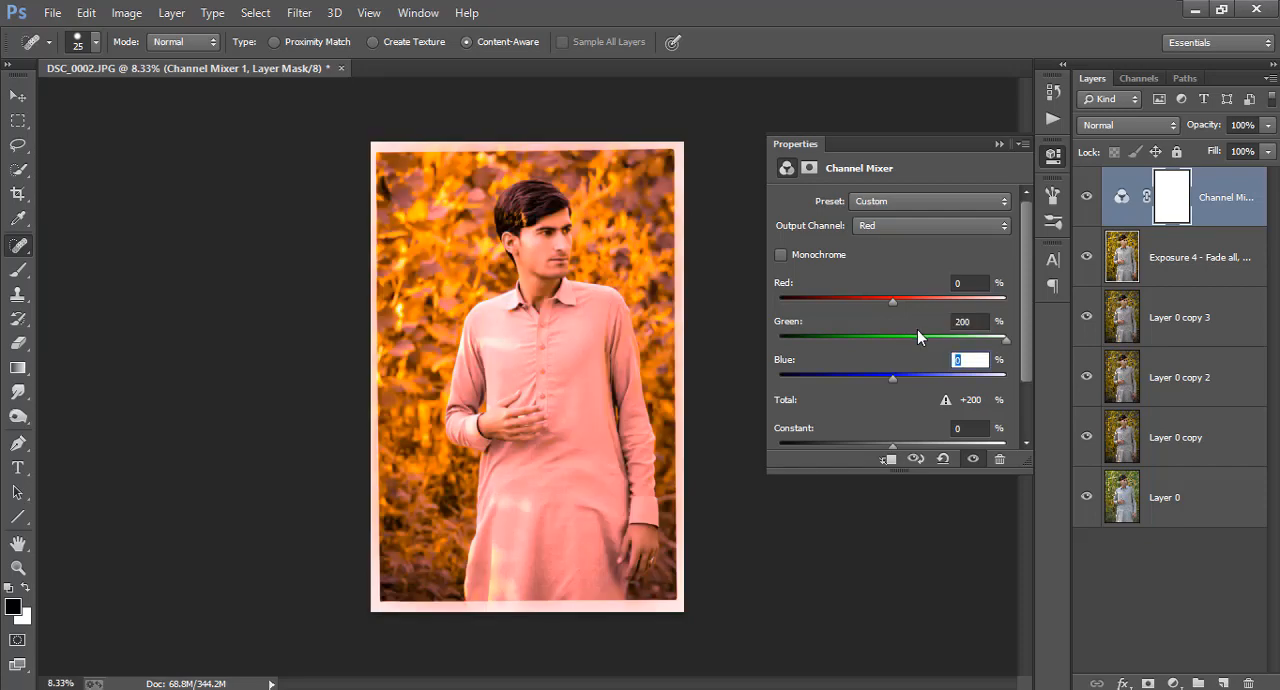
pyautogui.write('-100')
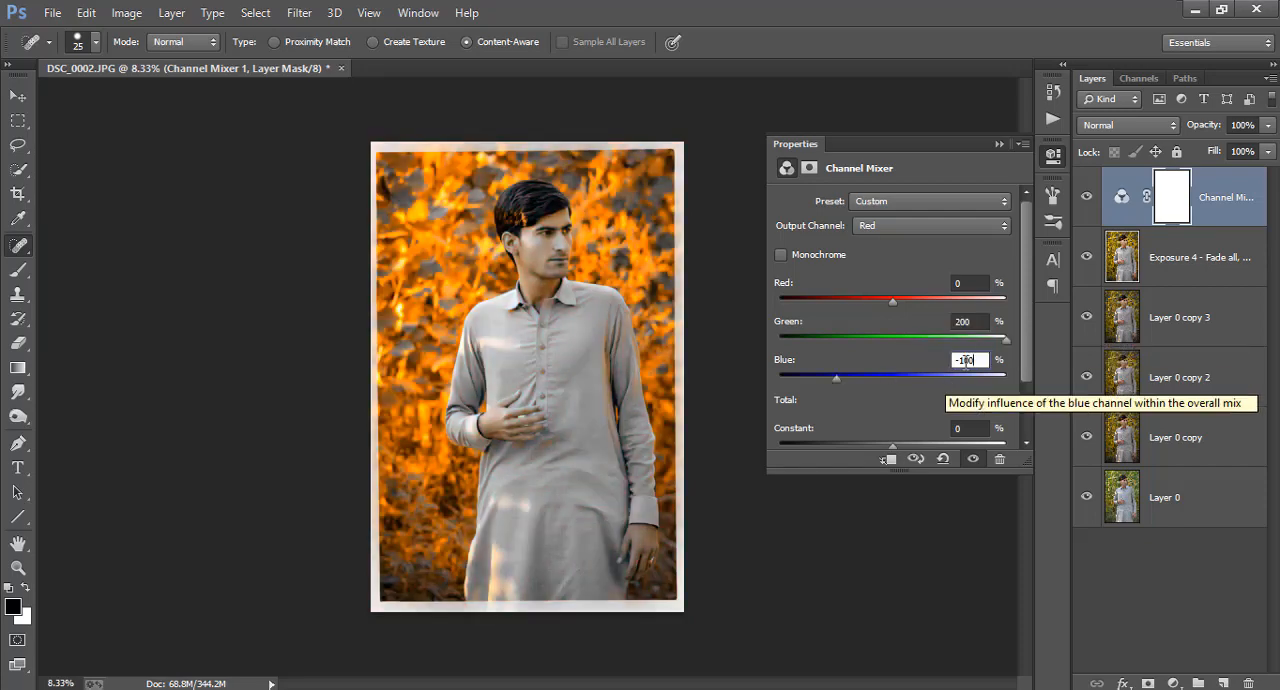
pyautogui.click(1052, 158)
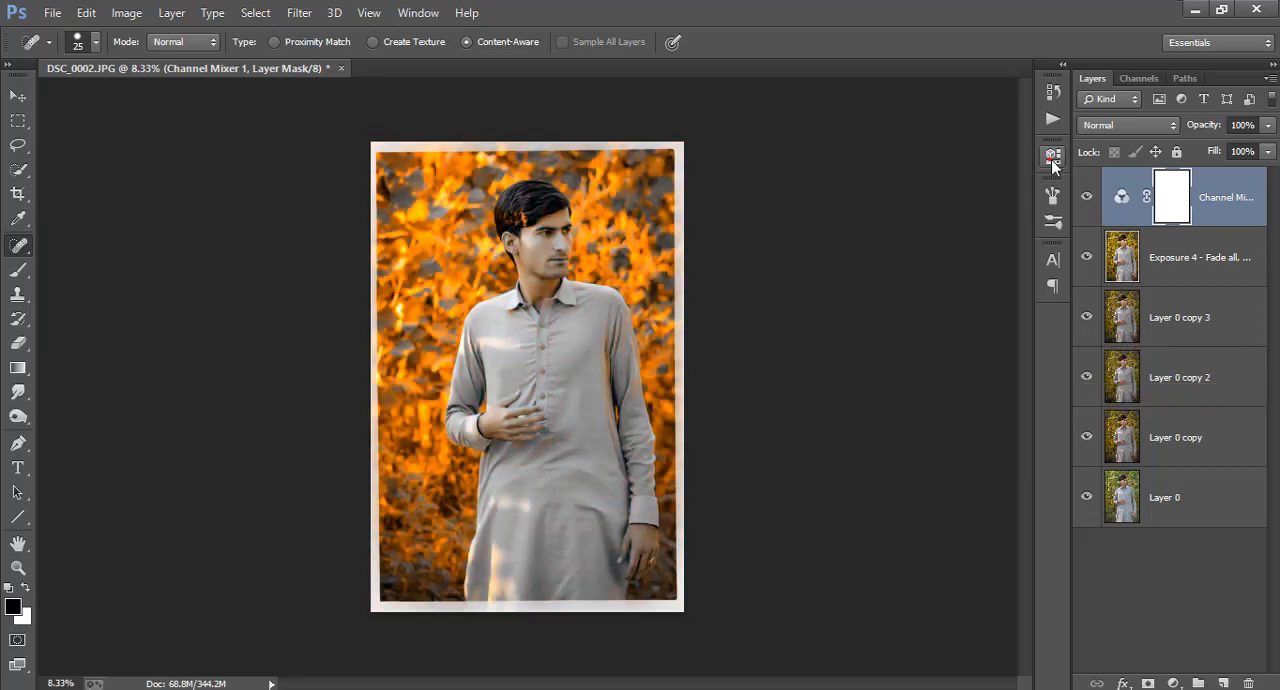
# Set the Channel Mixer layer's blending mode to Lighten and reduce its opacity to about 46%
pyautogui.click(1143, 125)
pyautogui.click(1106, 280)
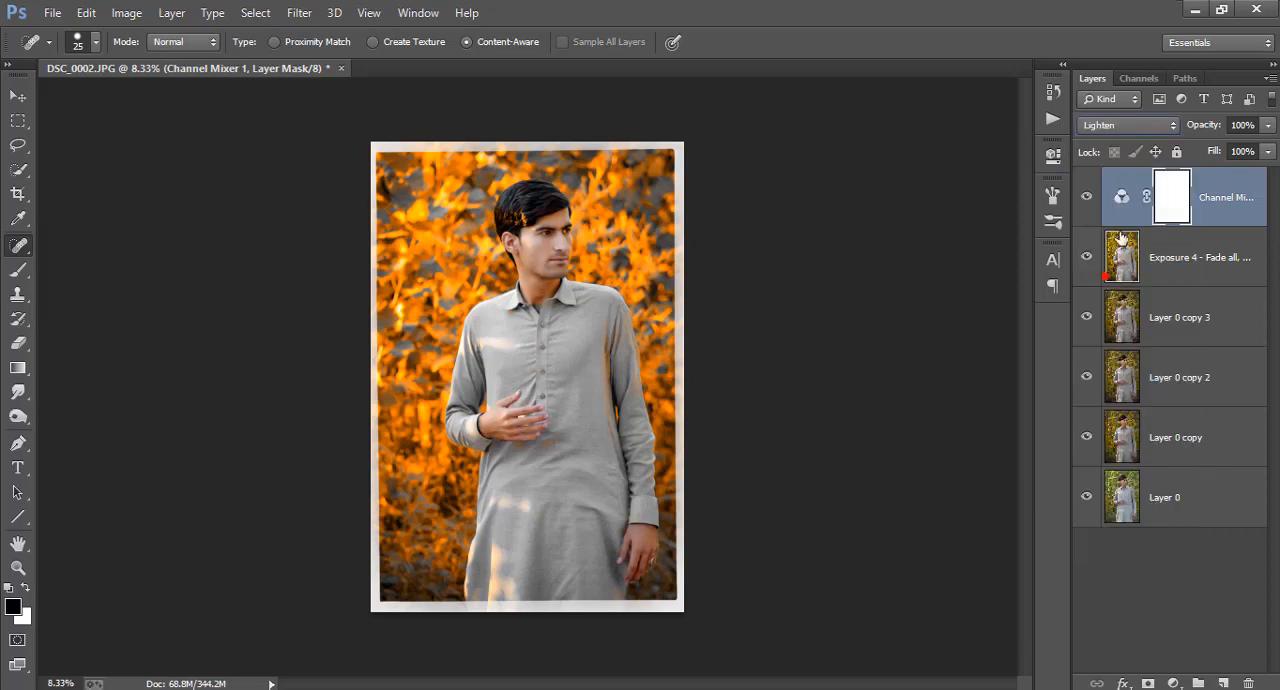
pyautogui.moveTo(1206, 128); pyautogui.dragTo(209, 192)
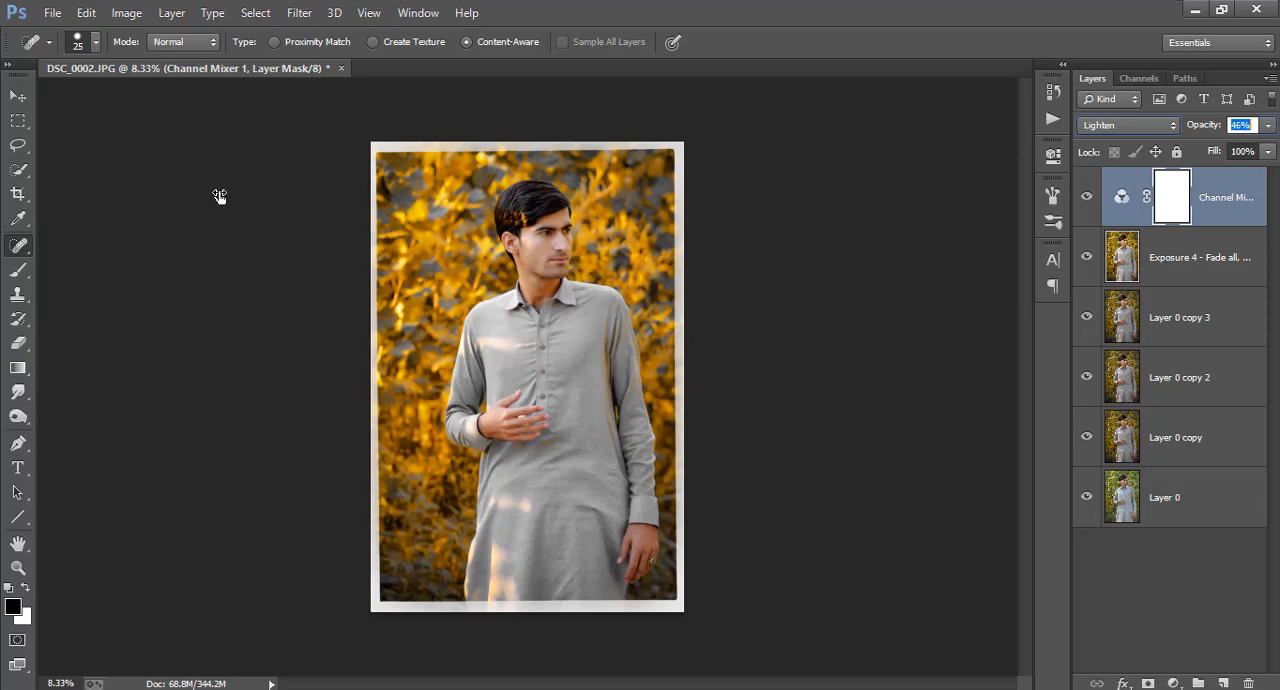
pyautogui.moveTo(222, 196); pyautogui.dragTo(228, 197)
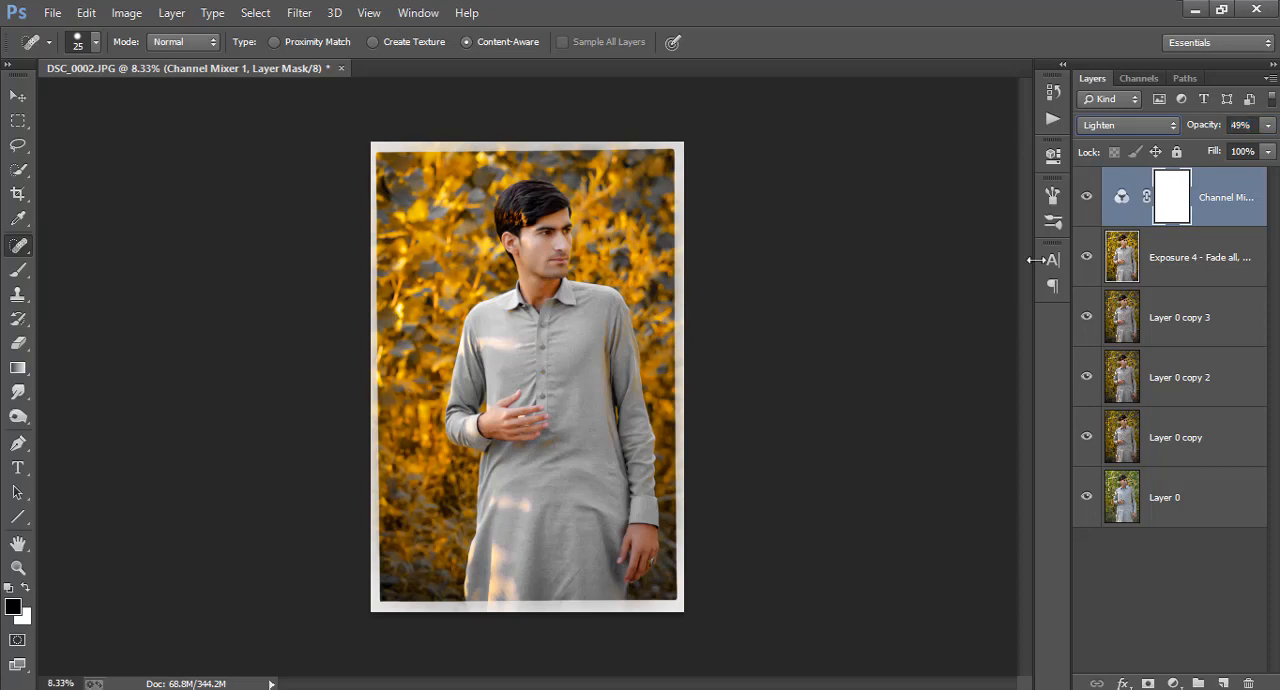
# Start the Camera Raw Filter on the Exposure 4 layer and reduce the saturation of the Greens
pyautogui.click(1190, 257)
pyautogui.click(299, 12)
pyautogui.click(332, 124)
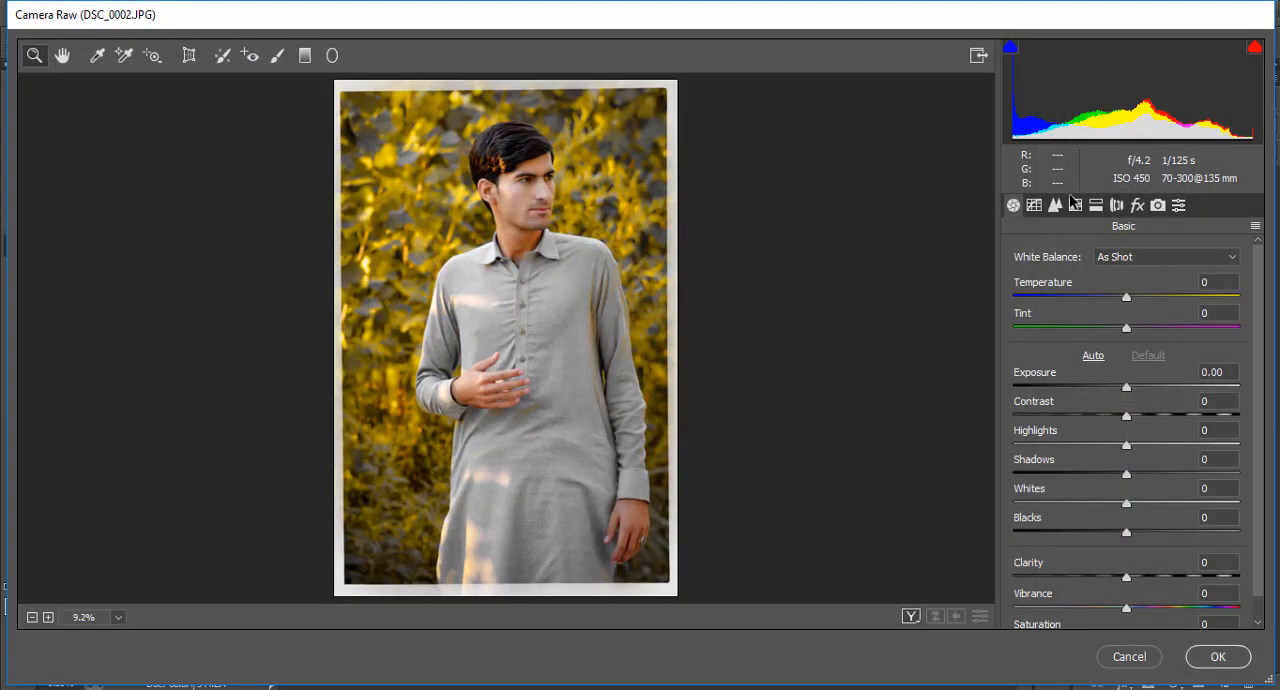
pyautogui.click(1075, 205)
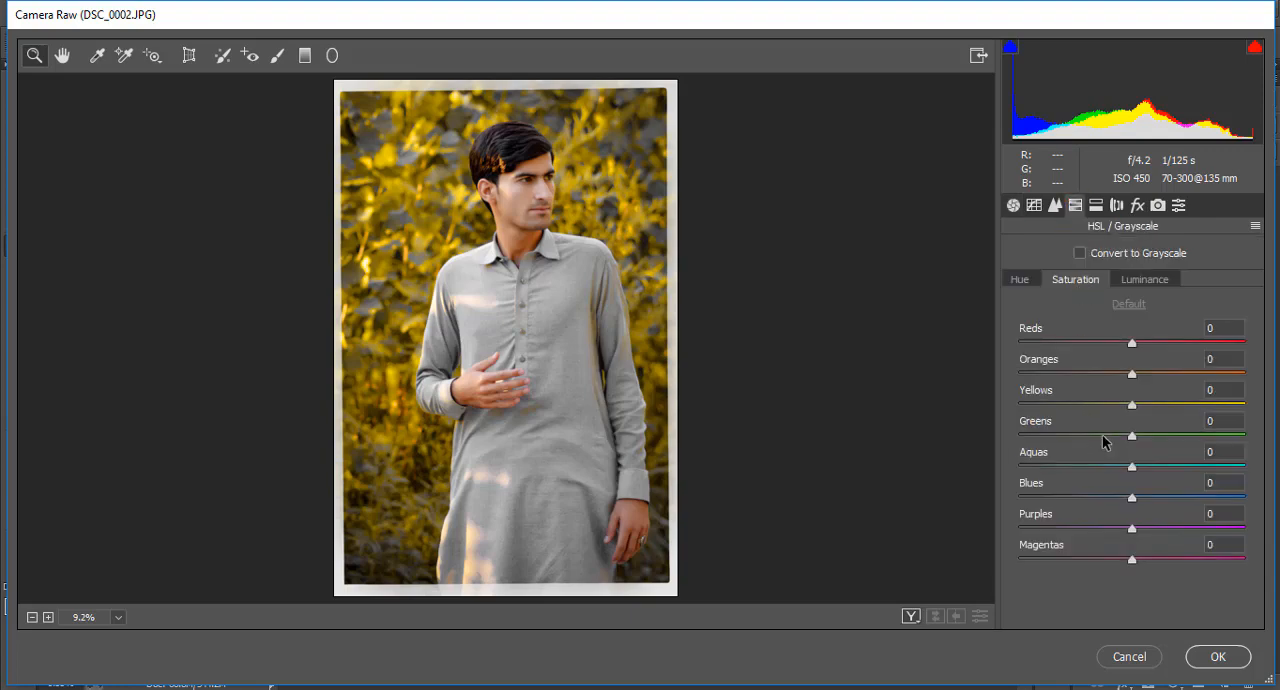
pyautogui.moveTo(1102, 436); pyautogui.dragTo(958, 438)
# Set the Yellows hue to +5 and commit the Camera Raw changes
pyautogui.moveTo(1129, 410)
pyautogui.mouseDown()
pyautogui.moveTo(1106, 409)
pyautogui.moveTo(1192, 409)
pyautogui.moveTo(1104, 407)
pyautogui.moveTo(1157, 407)
pyautogui.moveTo(1137, 409)
pyautogui.mouseUp()
pyautogui.click(1030, 280)
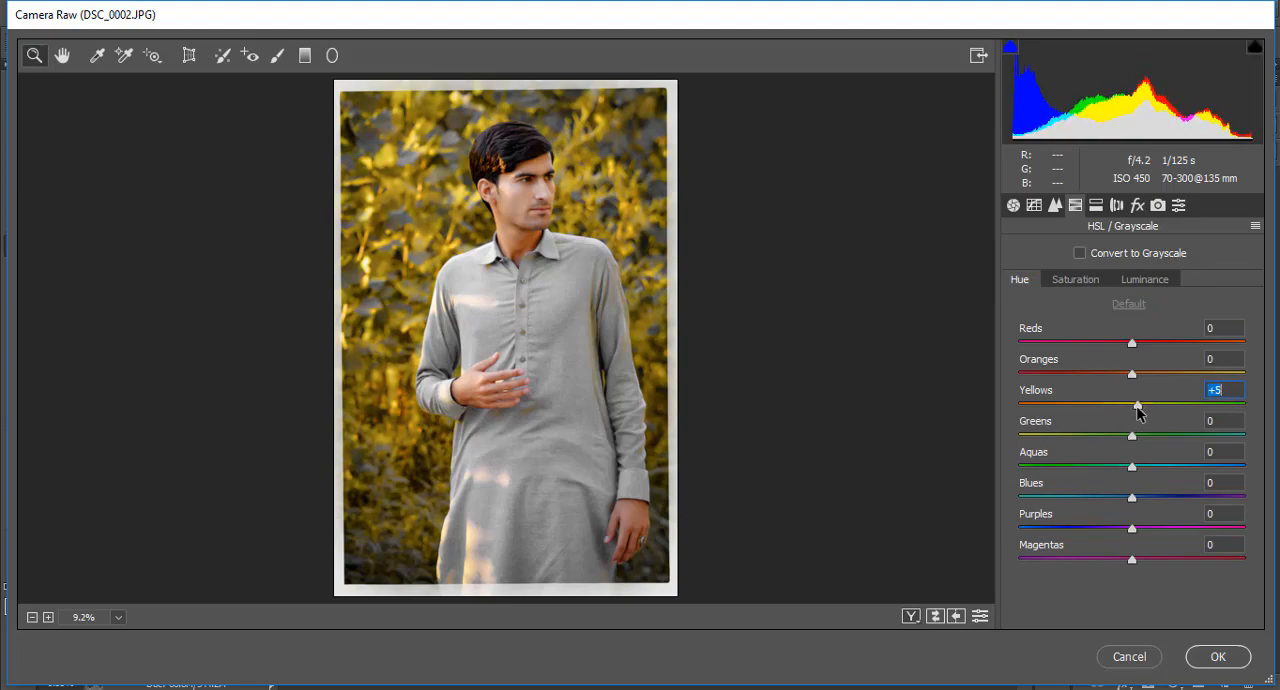
pyautogui.click(1229, 651)
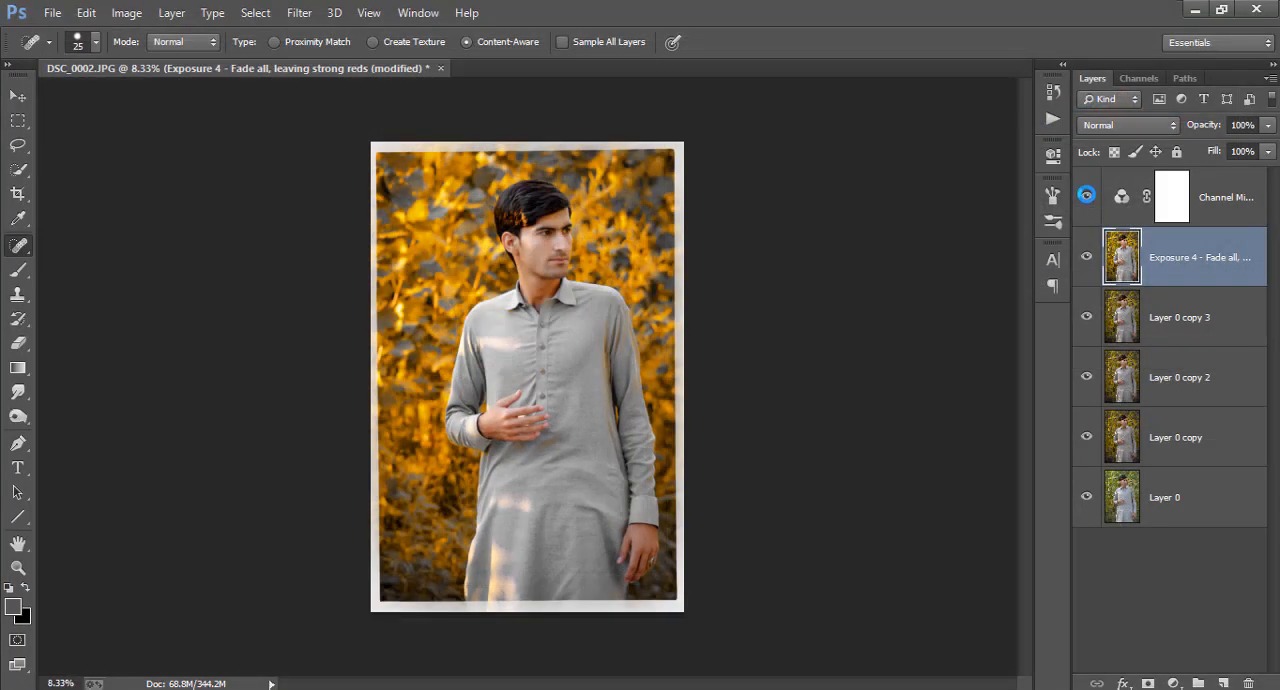
# Set the Channel Mixer layer's opacity to 64%
pyautogui.click(1219, 200)
pyautogui.moveTo(1201, 126); pyautogui.dragTo(746, 166)
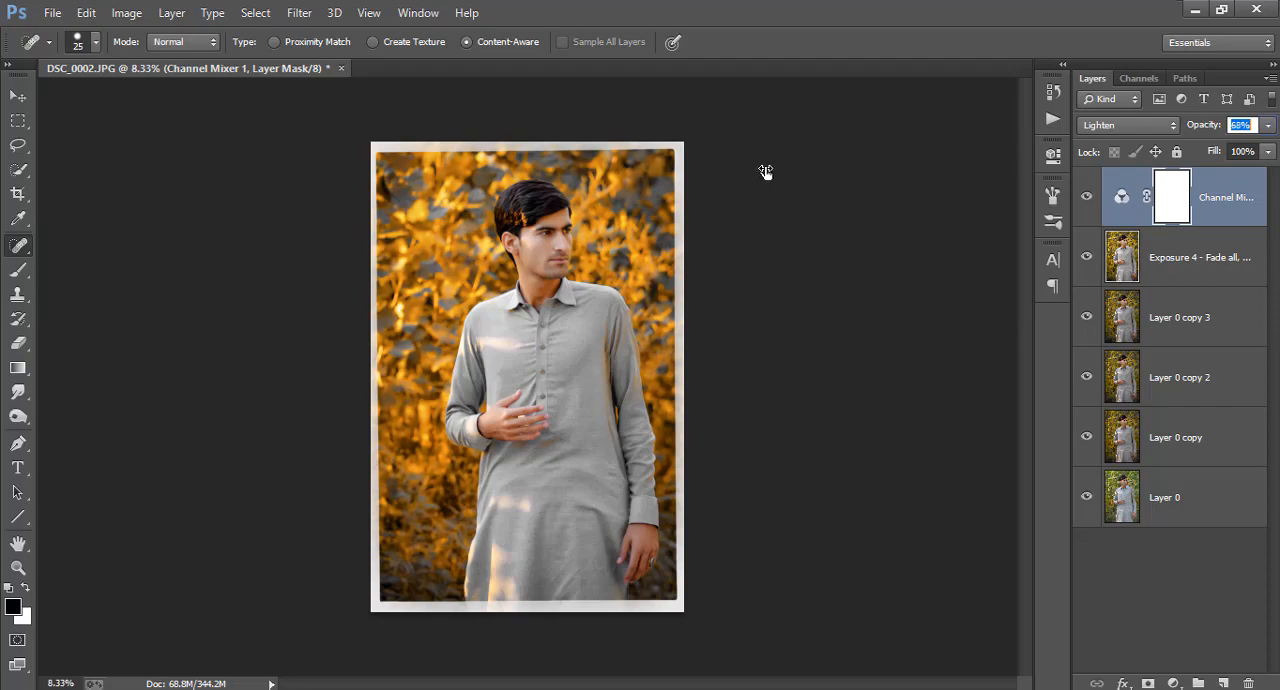
pyautogui.moveTo(763, 172); pyautogui.dragTo(760, 171)
# Merge the Channel Mixer adjustment and the Exposure 4 layer into one layer
pyautogui.click(1186, 271)
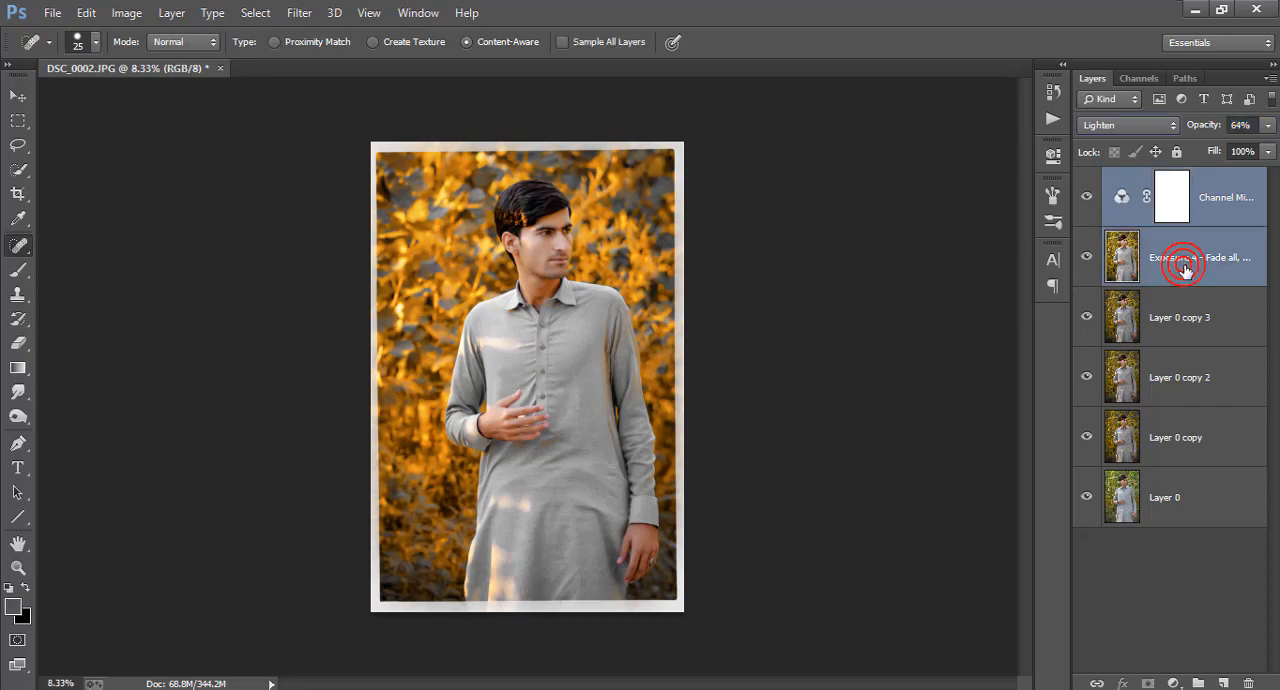
pyautogui.rightClick(1186, 272)
pyautogui.click(894, 548)
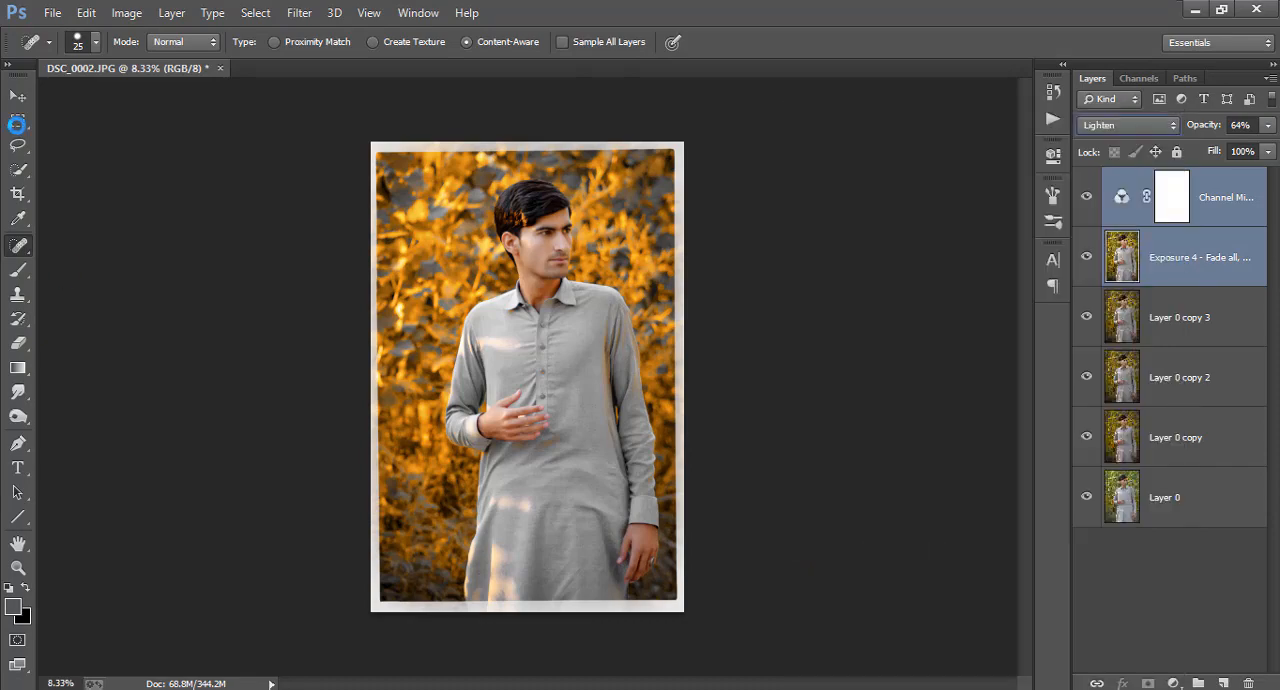
# Crop the outer edge of the bordered portrait slightly and duplicate the Channel Mixer 1 layer
pyautogui.click(20, 194)
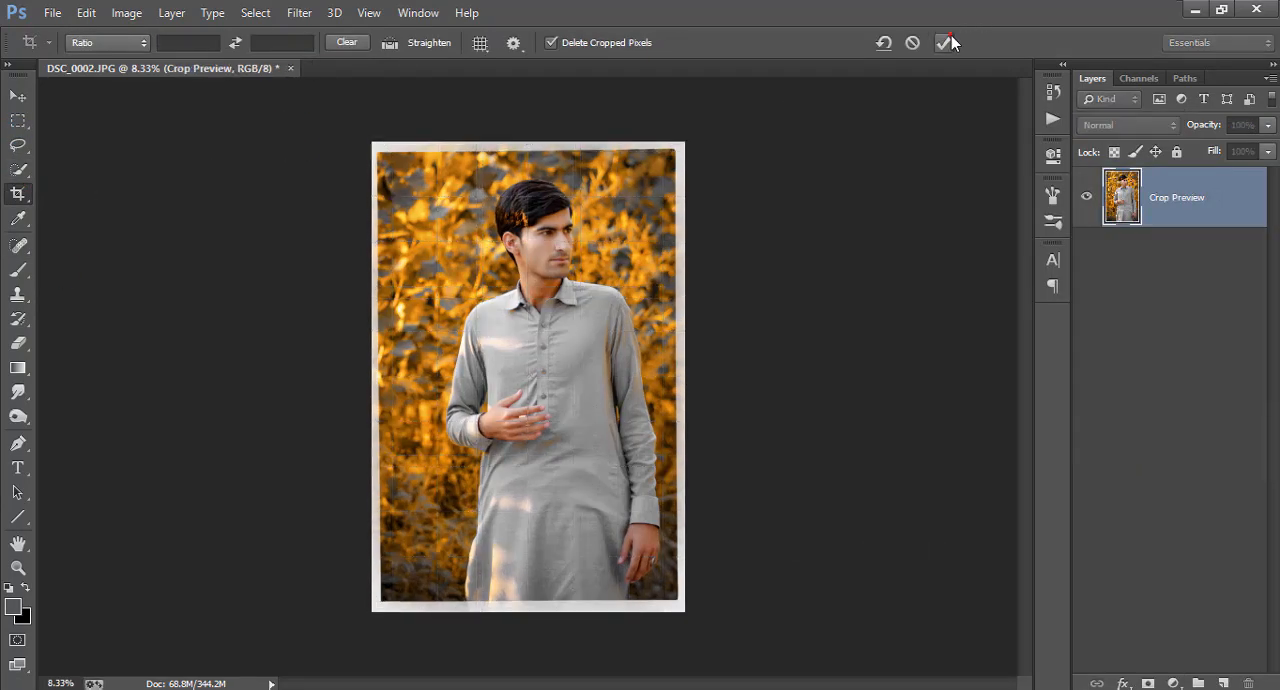
pyautogui.click(945, 40)
pyautogui.rightClick(1203, 208)
pyautogui.click(858, 176)
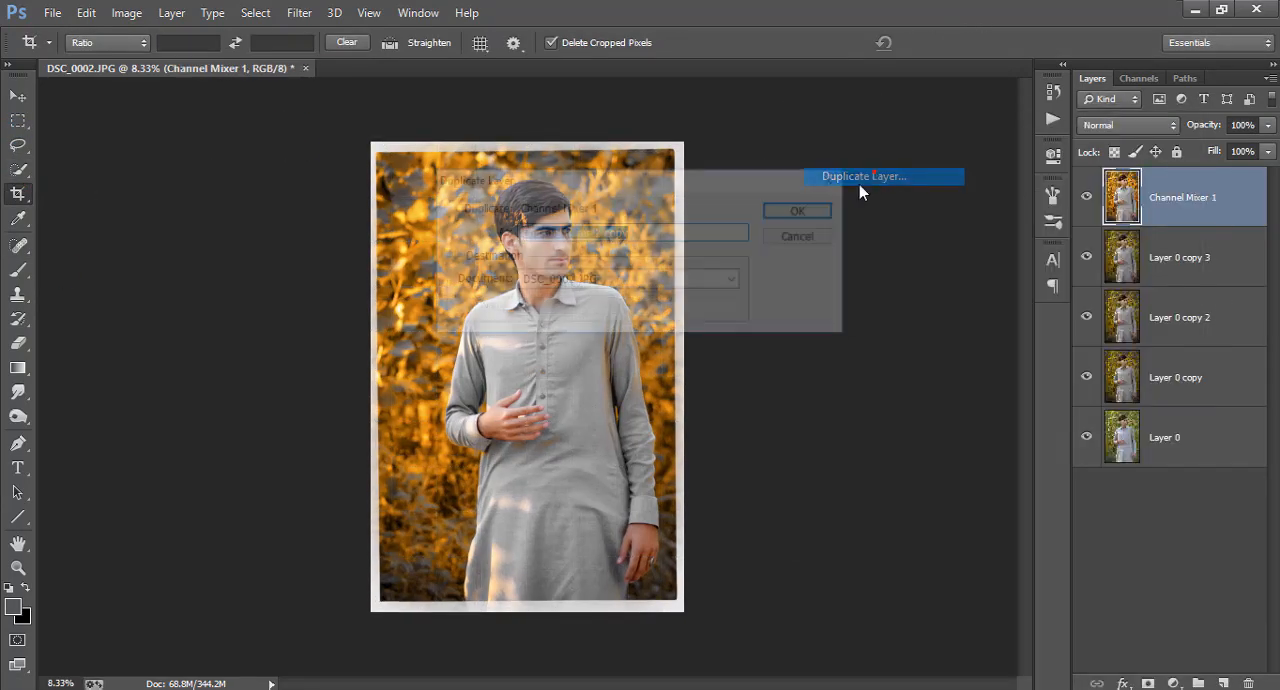
pyautogui.click(832, 215)
# Apply the High Pass filter to the duplicated layer and set its blend mode to Linear Light
pyautogui.click(299, 12)
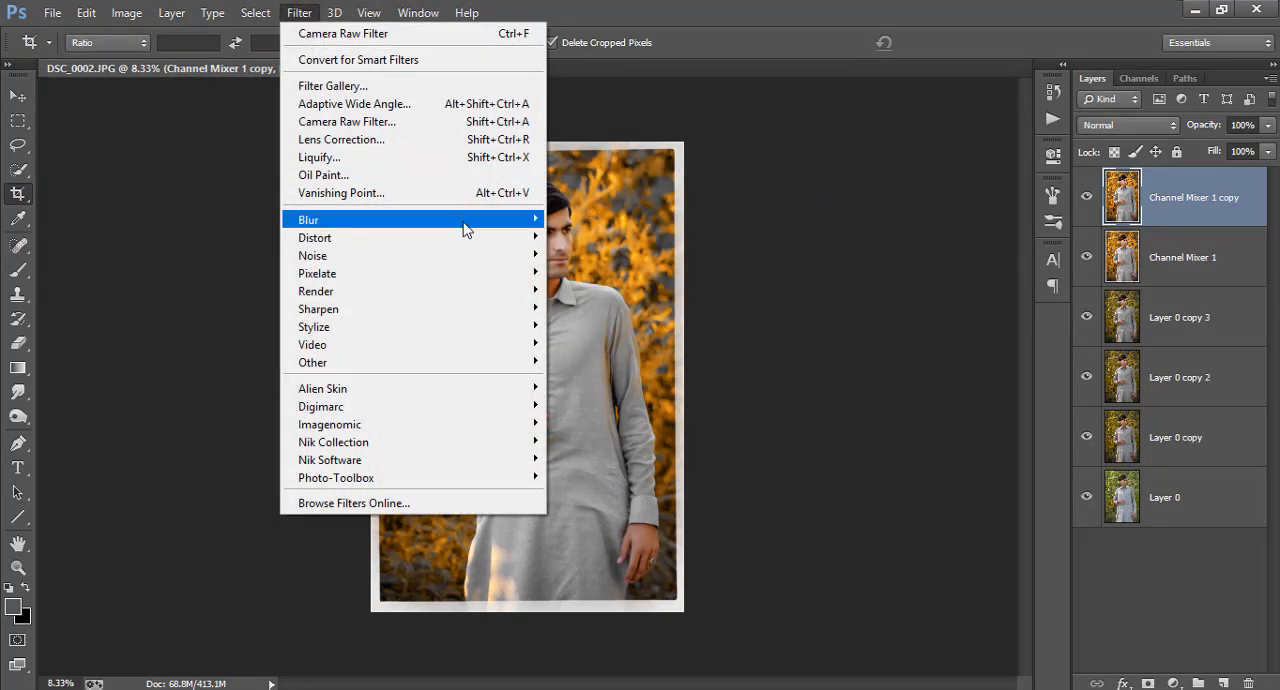
pyautogui.moveTo(463, 221)
pyautogui.moveTo(515, 362)
pyautogui.click(585, 372)
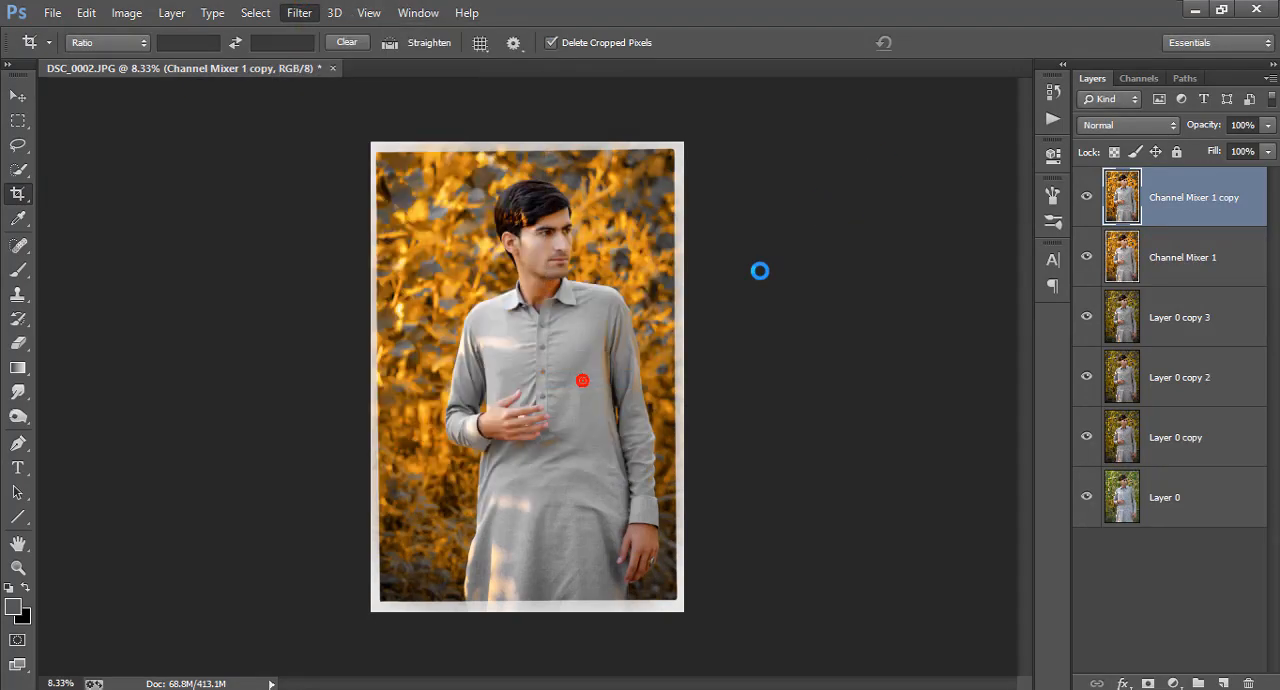
pyautogui.click(767, 167)
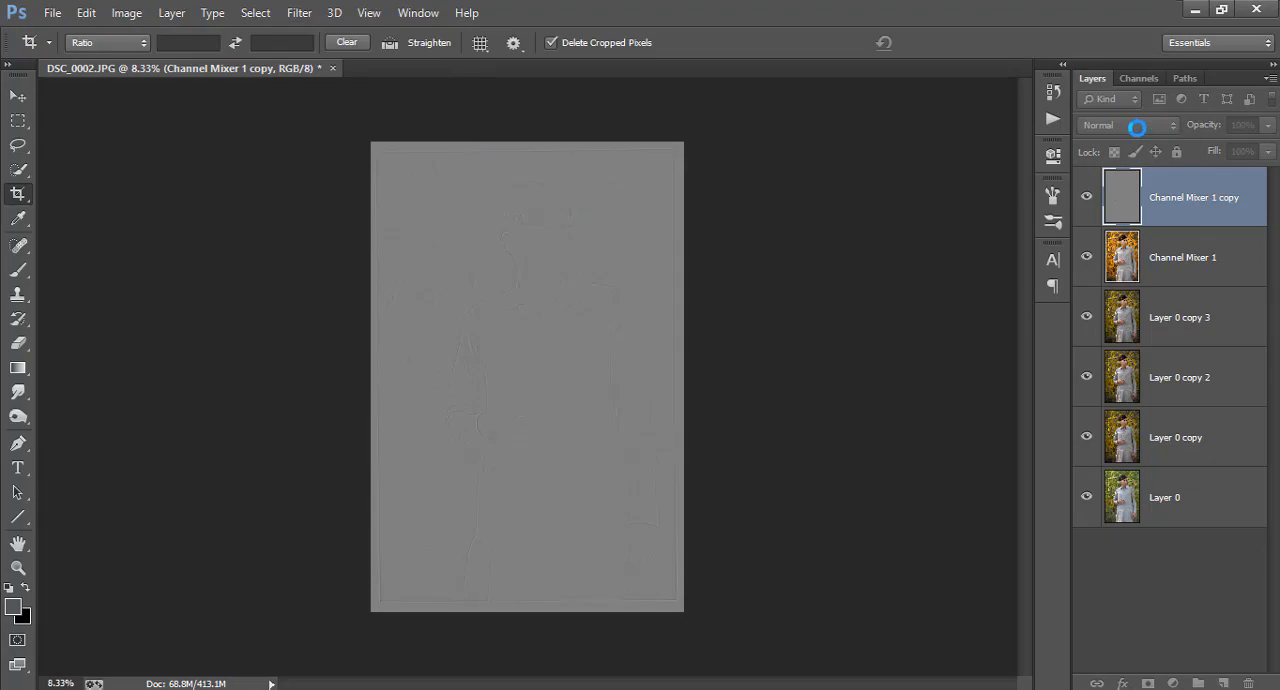
pyautogui.click(1136, 126)
pyautogui.click(1101, 429)
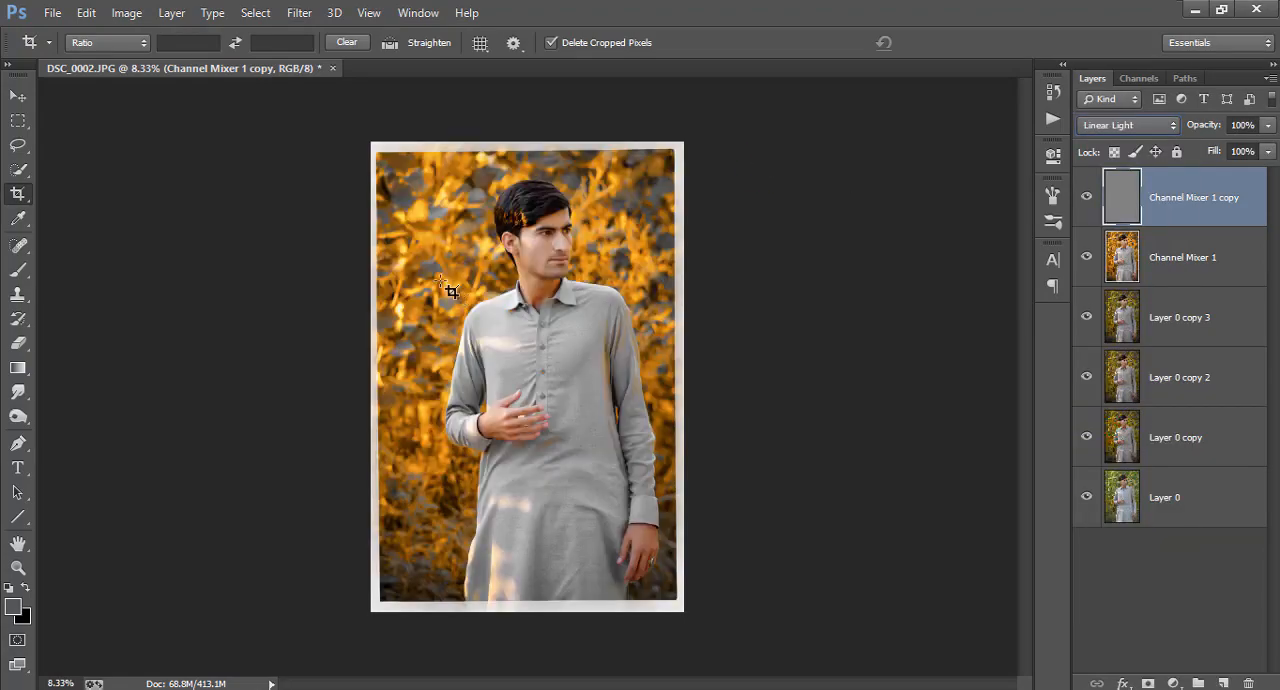
# Examine the sharpened detail on the shirt and face up close
pyautogui.hotkey('ctrl', '+')
pyautogui.hotkey('ctrl', '+')
pyautogui.hotkey('ctrl', '+')
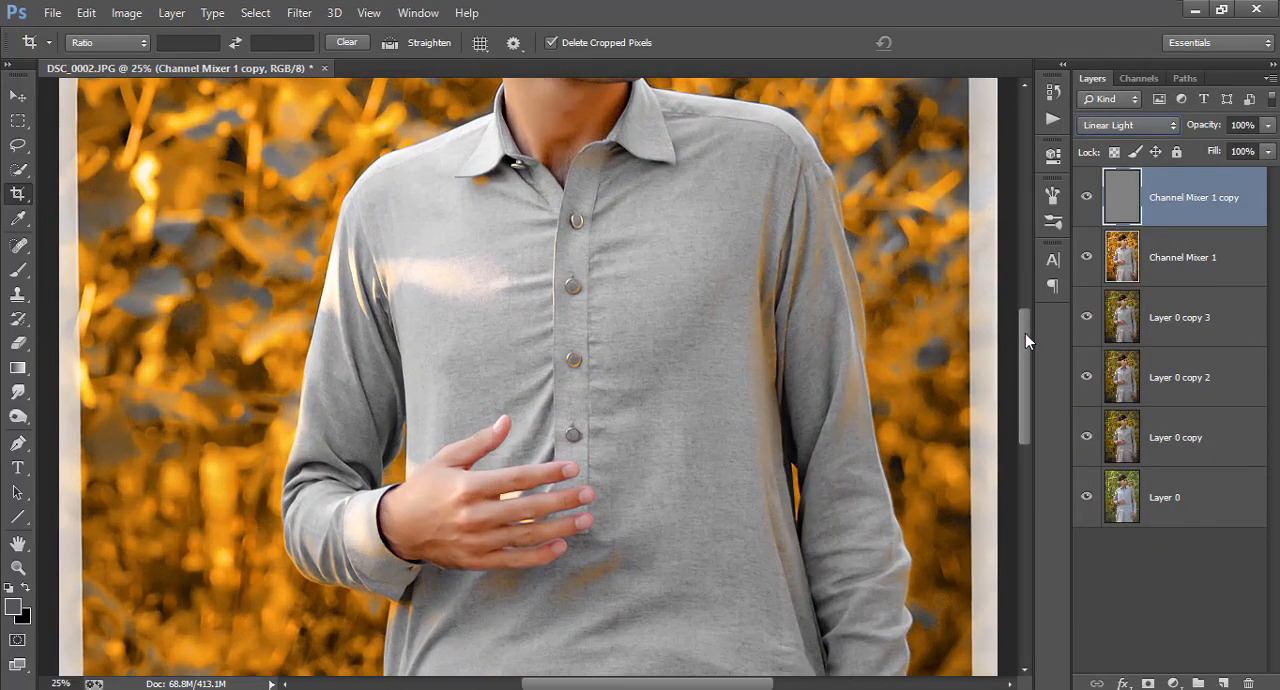
pyautogui.moveTo(1025, 333); pyautogui.dragTo(1022, 248)
pyautogui.hotkey('ctrl', '+')
pyautogui.hotkey('ctrl', '+')
pyautogui.hotkey('ctrl', '-')
pyautogui.hotkey('ctrl', '-')
pyautogui.hotkey('ctrl', '-')
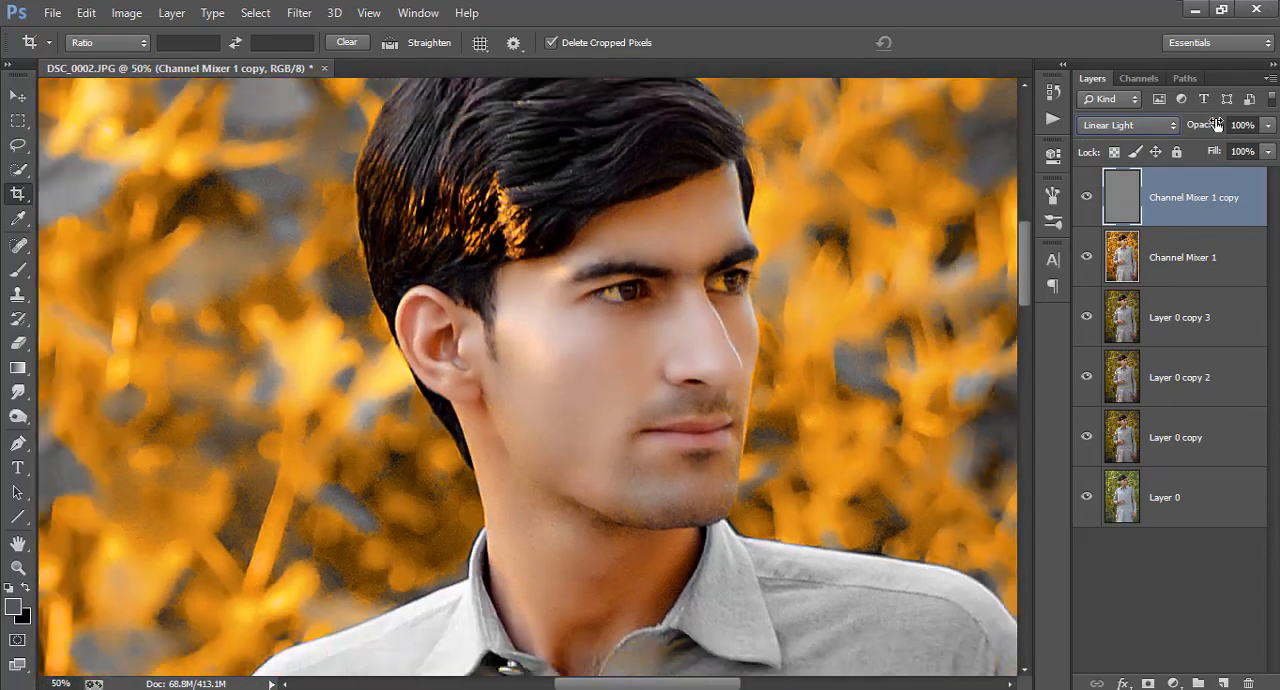
pyautogui.hotkey('ctrl', '-')
pyautogui.hotkey('ctrl', '-')
pyautogui.hotkey('ctrl', '-')
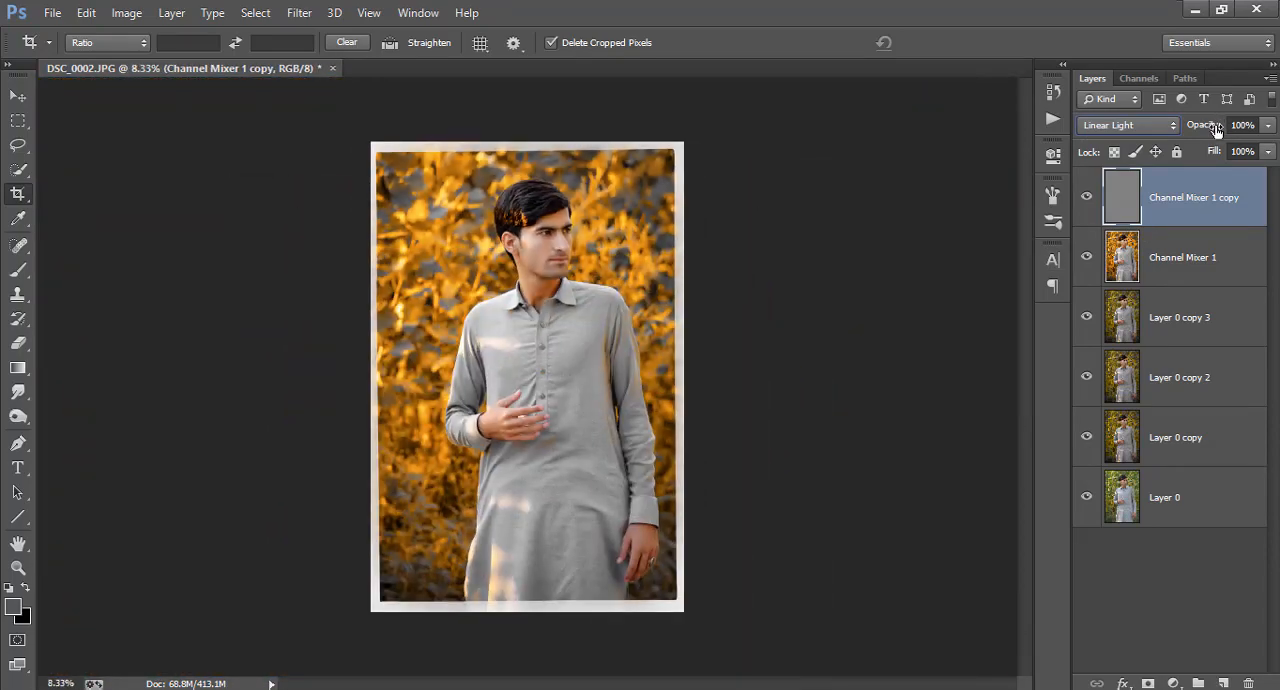
# Merge the High Pass copy with the Channel Mixer 1 layer and crop the image edges slightly
pyautogui.keyDown('shift'); pyautogui.click(1194, 244); pyautogui.keyUp('shift')
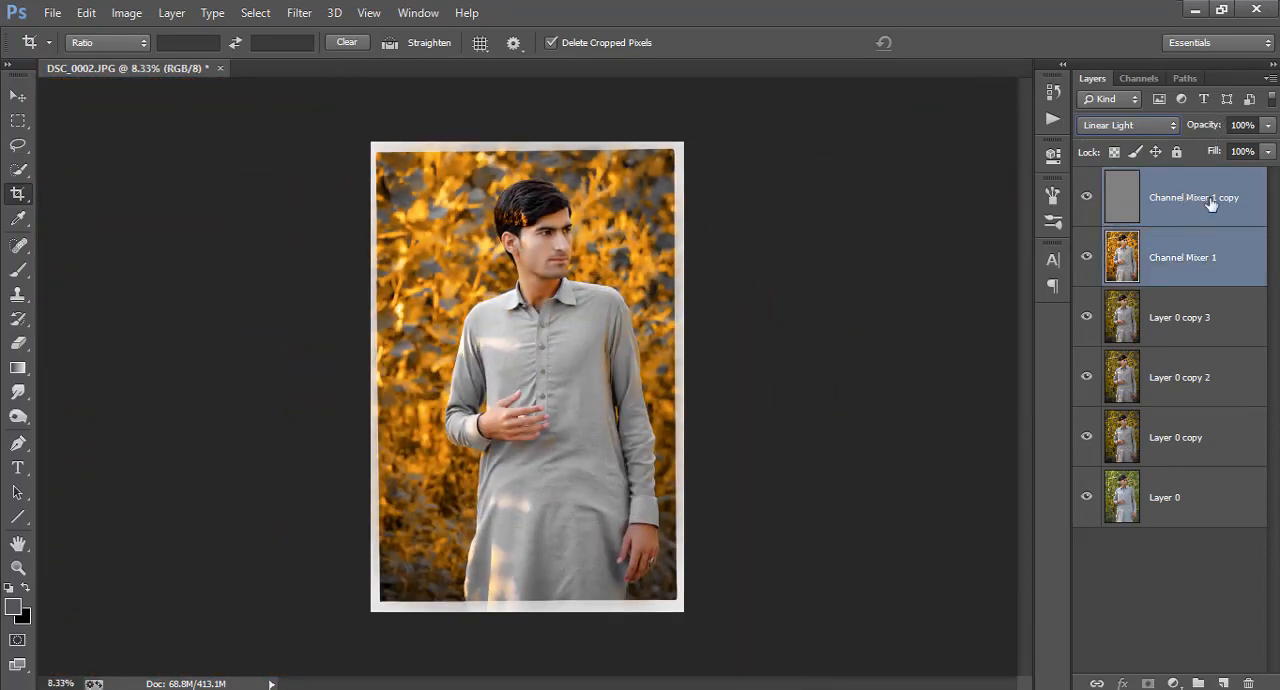
pyautogui.rightClick(1199, 237)
pyautogui.click(860, 545)
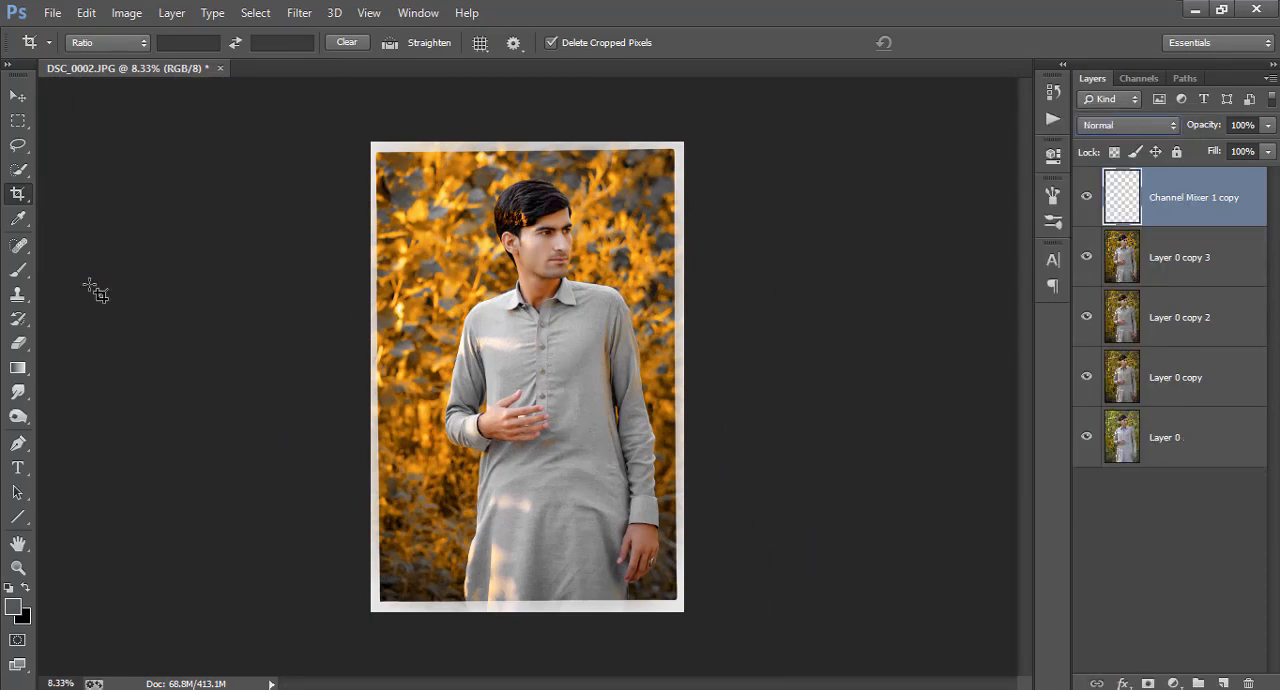
pyautogui.click(17, 200)
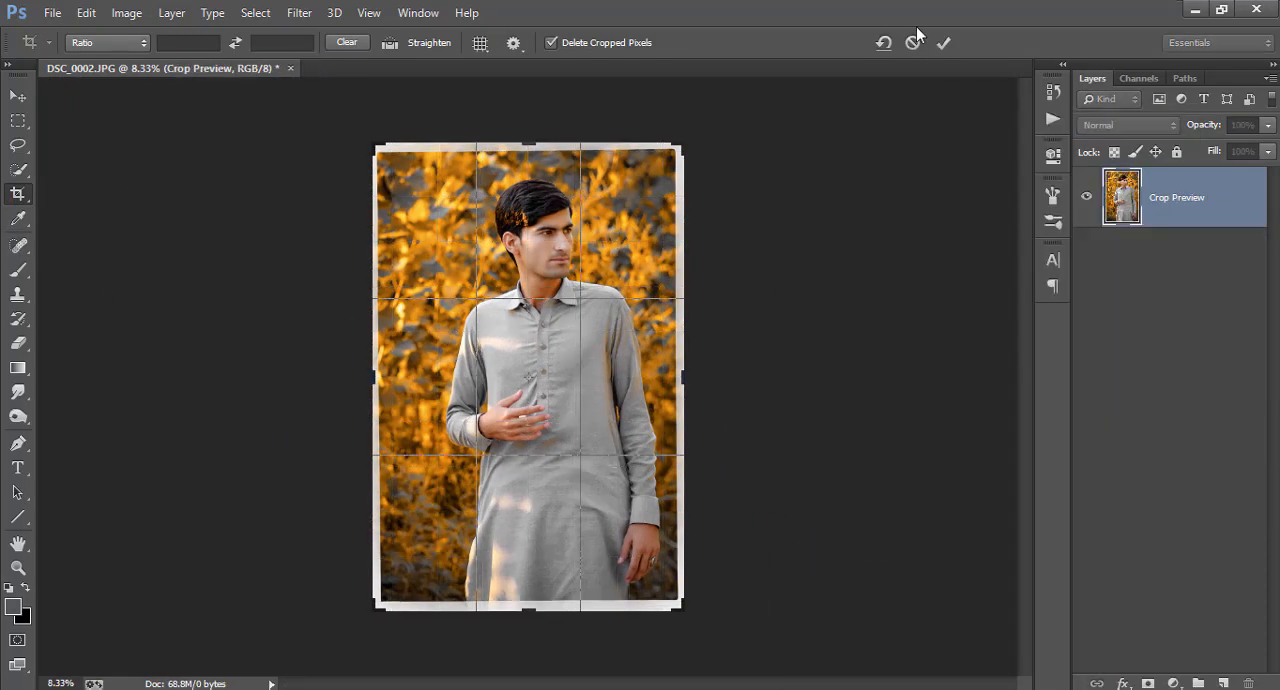
pyautogui.press('Return')
# Start the Camera Raw Filter on the merged layer and set Blacks to -21 and Shadows to +10
pyautogui.click(299, 12)
pyautogui.click(343, 122)
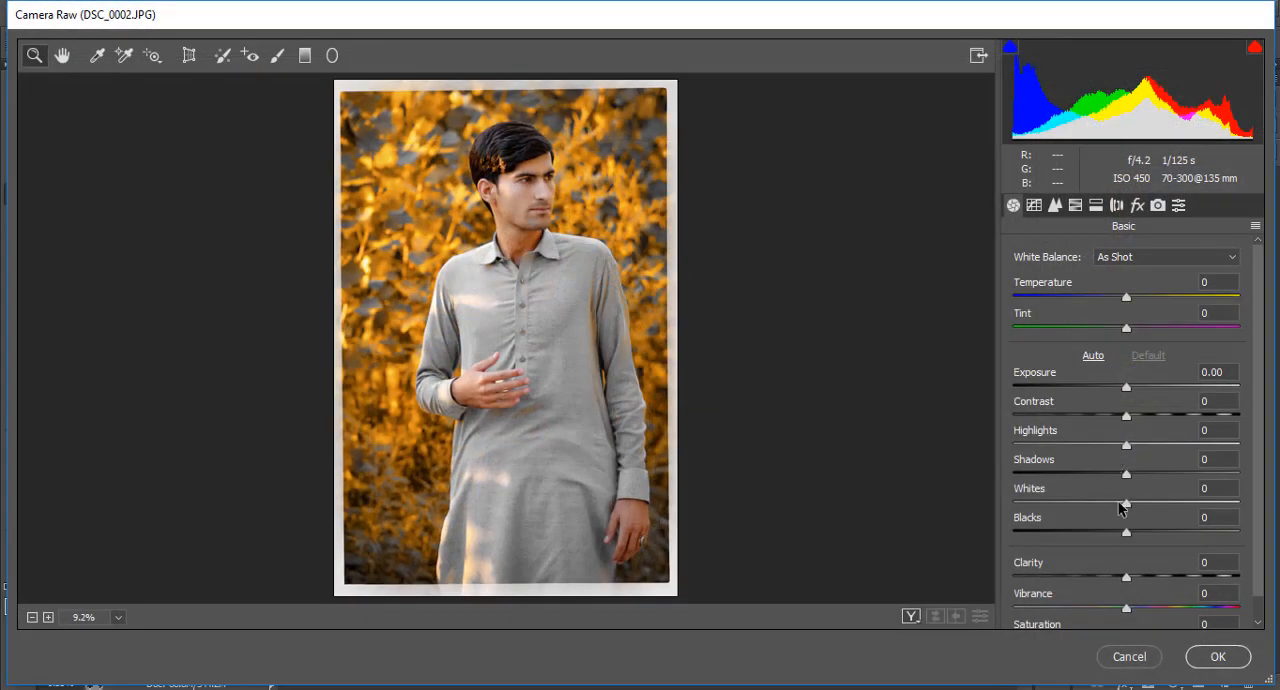
pyautogui.moveTo(1118, 536); pyautogui.dragTo(1102, 533)
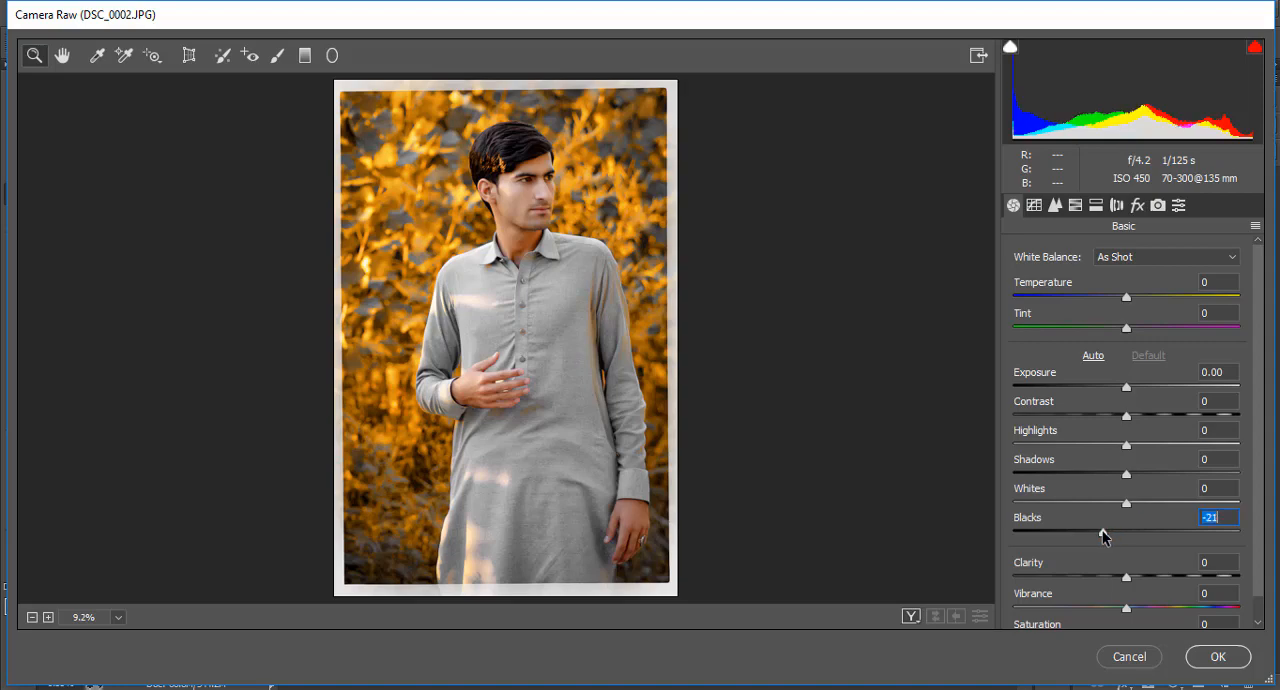
pyautogui.moveTo(1127, 474); pyautogui.dragTo(1145, 477)
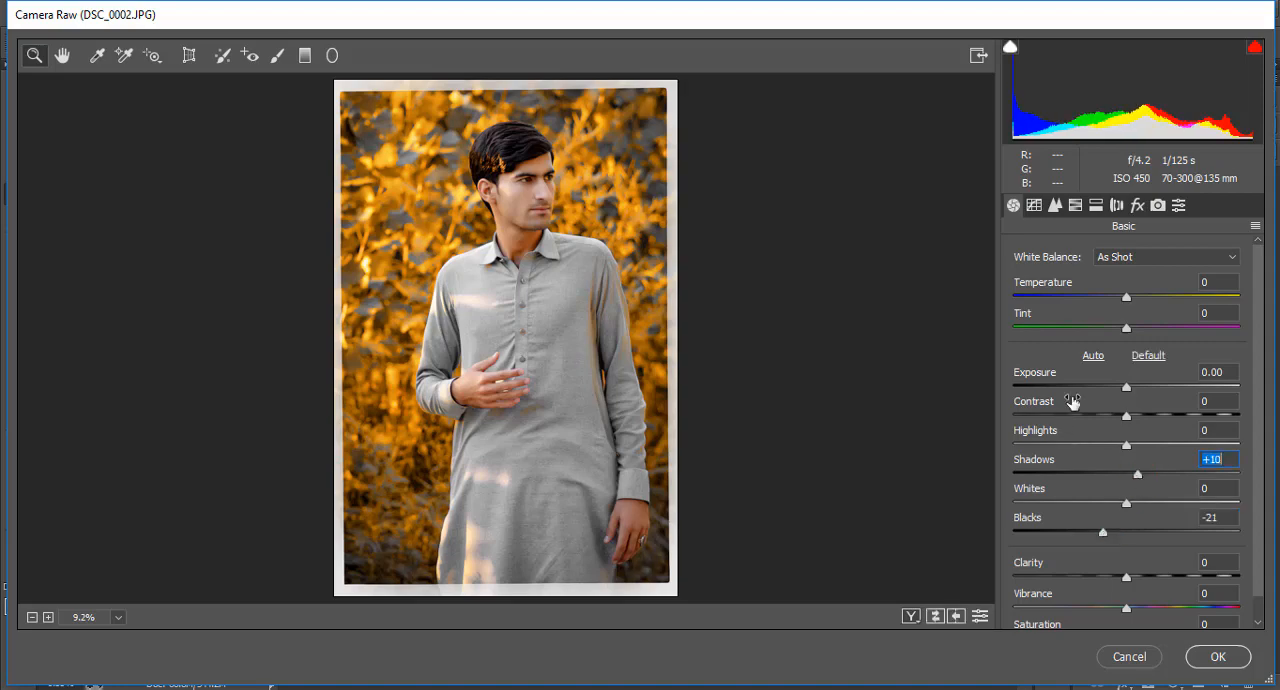
# Set the luminance noise reduction to 27, raise the sharpening amount slightly and commit the Camera Raw changes
pyautogui.click(1055, 205)
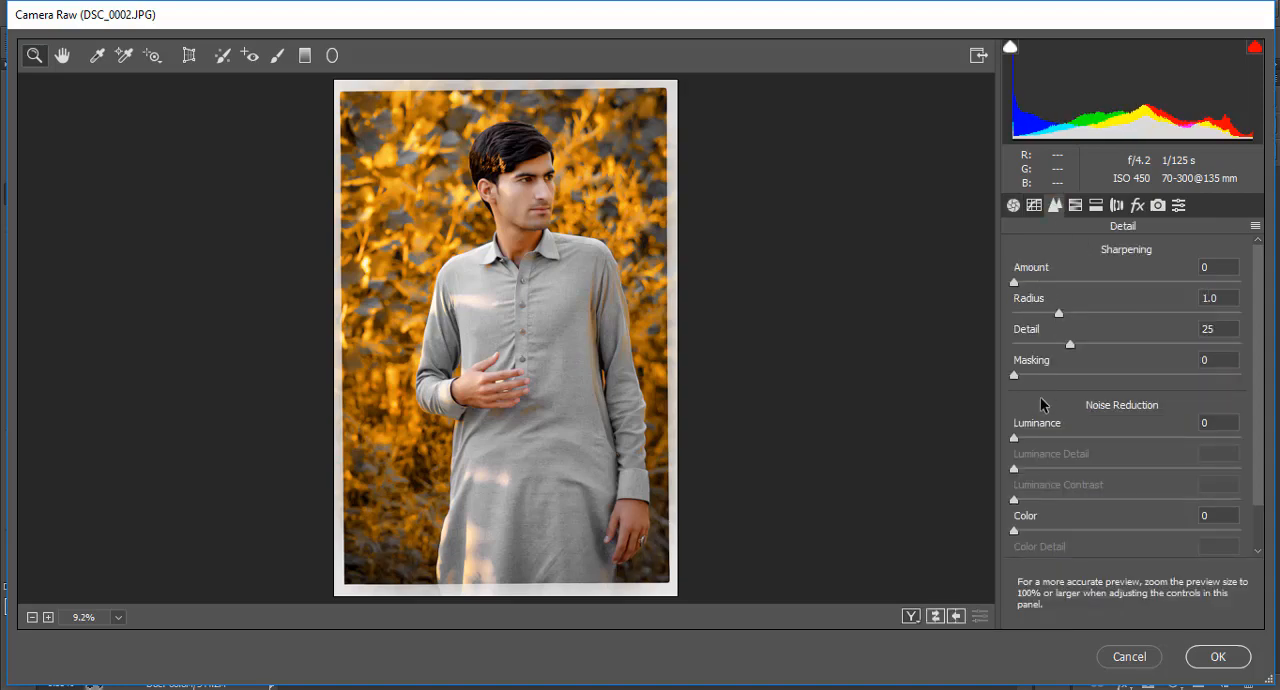
pyautogui.click(1049, 438)
pyautogui.moveTo(1080, 440); pyautogui.dragTo(1074, 440)
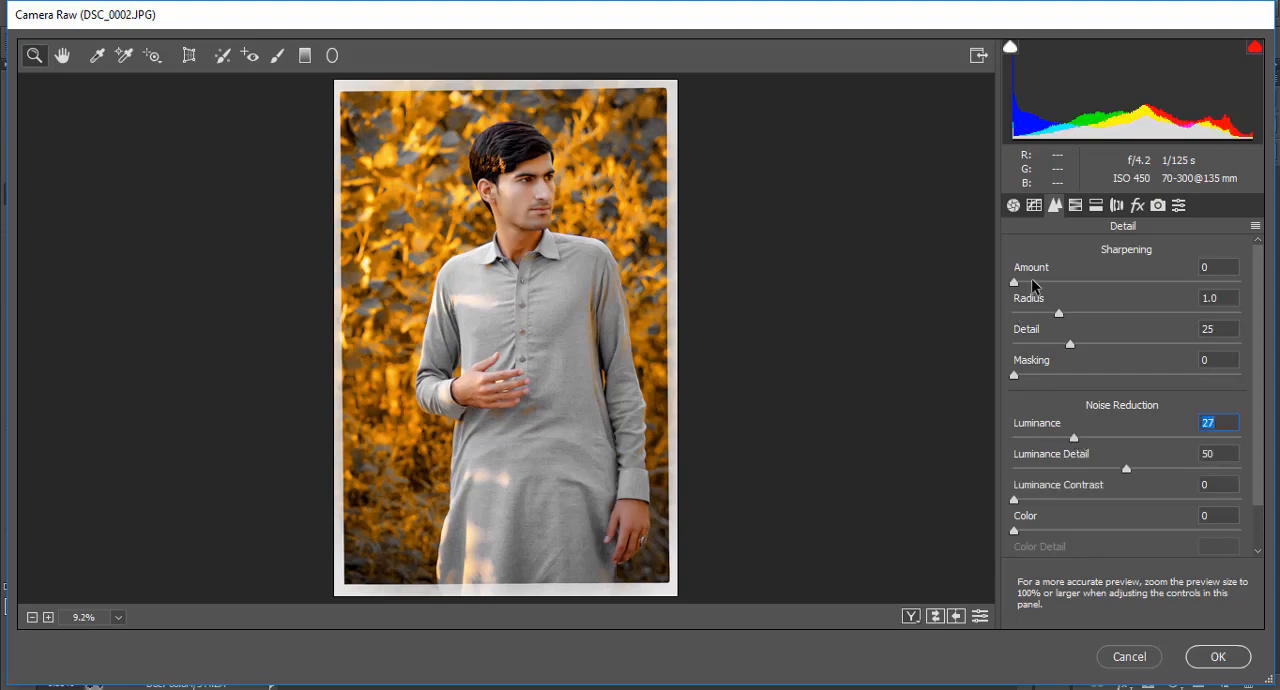
pyautogui.moveTo(1033, 281); pyautogui.dragTo(1054, 284)
pyautogui.click(1215, 648)
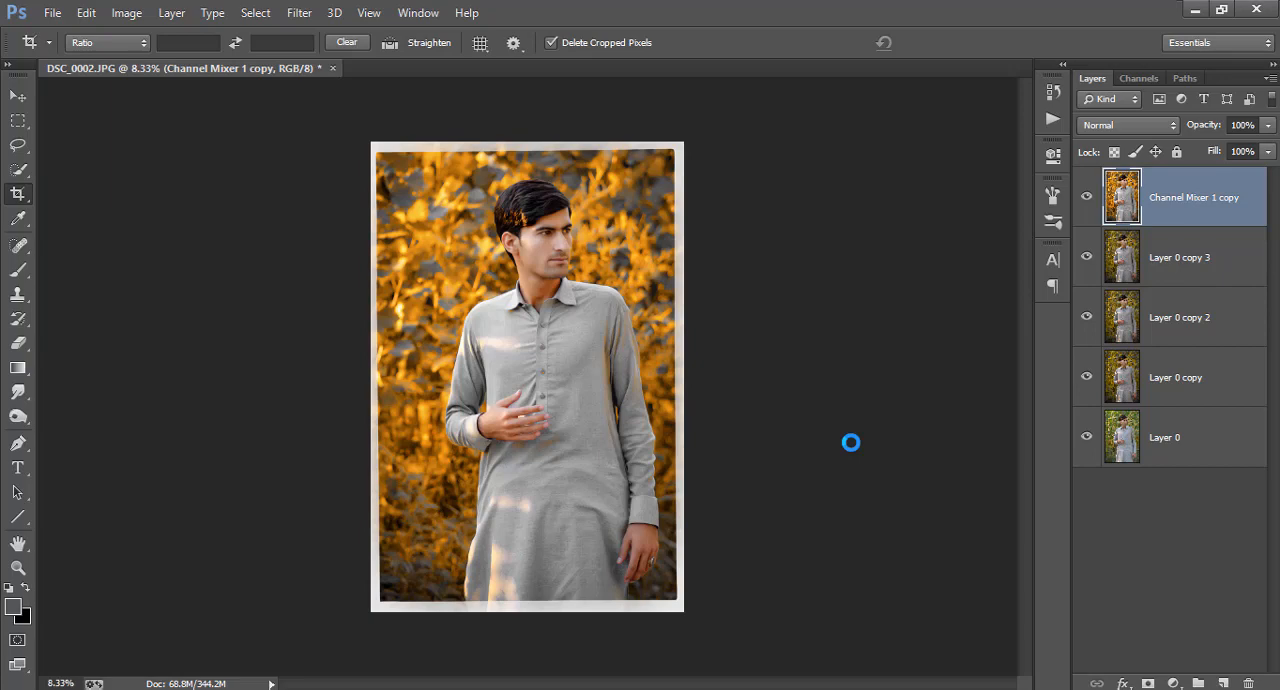